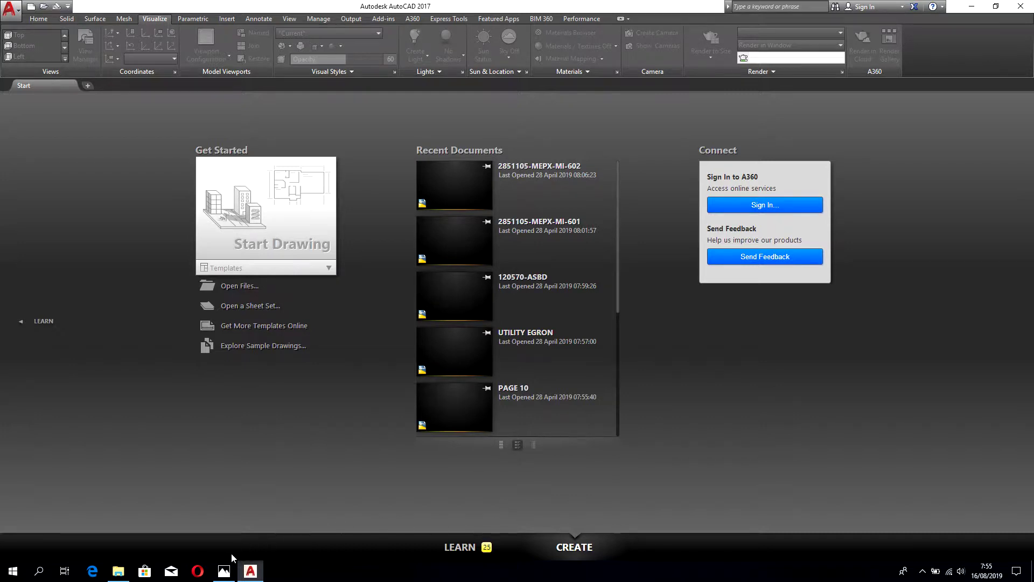
- After viewing the part reference, start a new drawing from the acadiso.dwt template
left_click(232, 576)
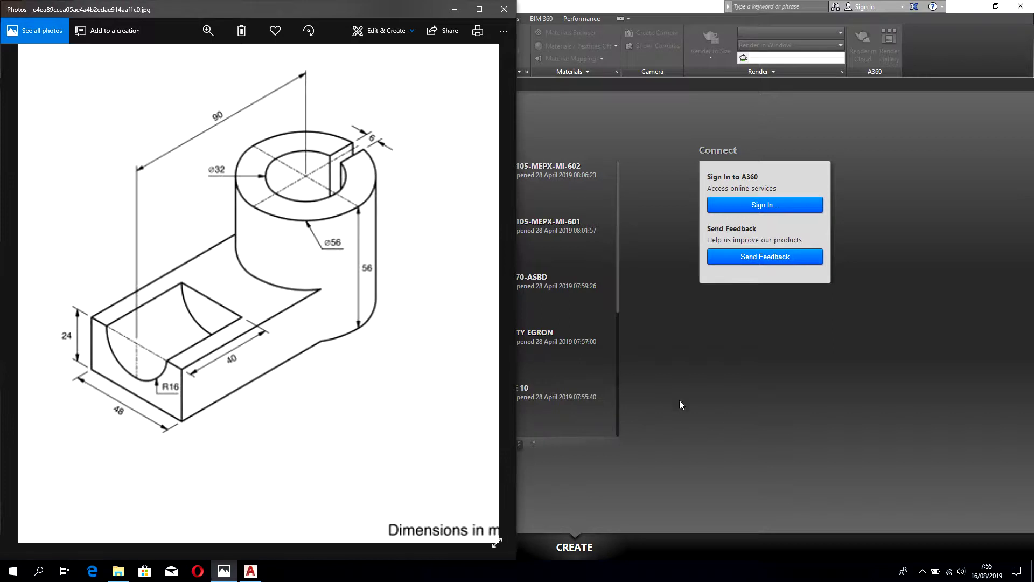
left_click(653, 357)
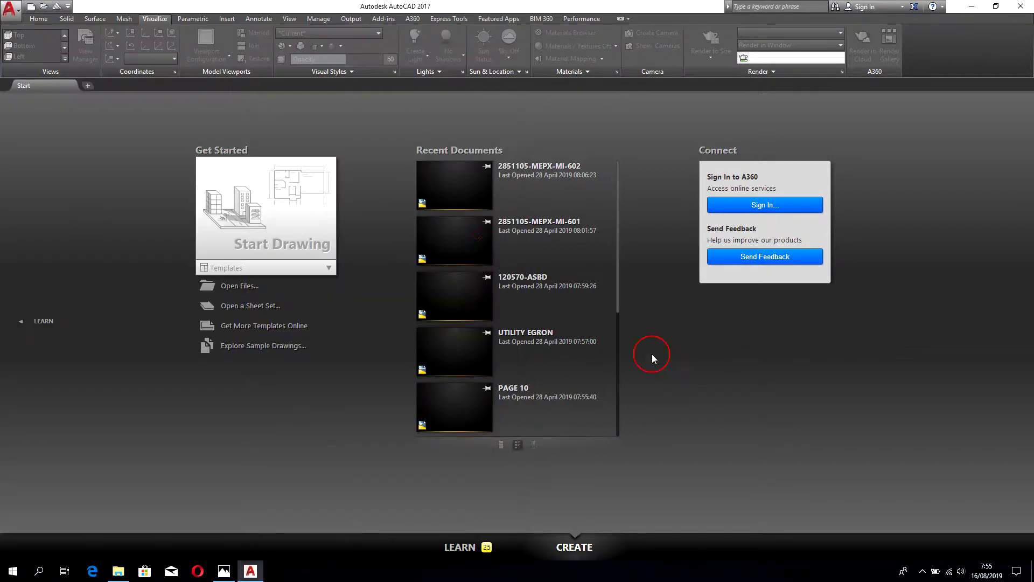
left_click(22, 14)
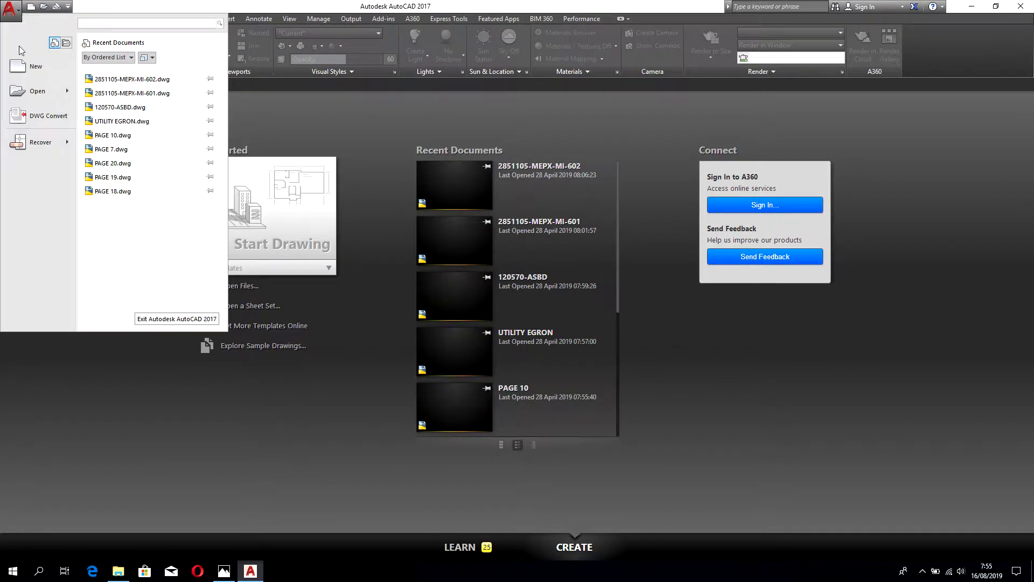
left_click(30, 73)
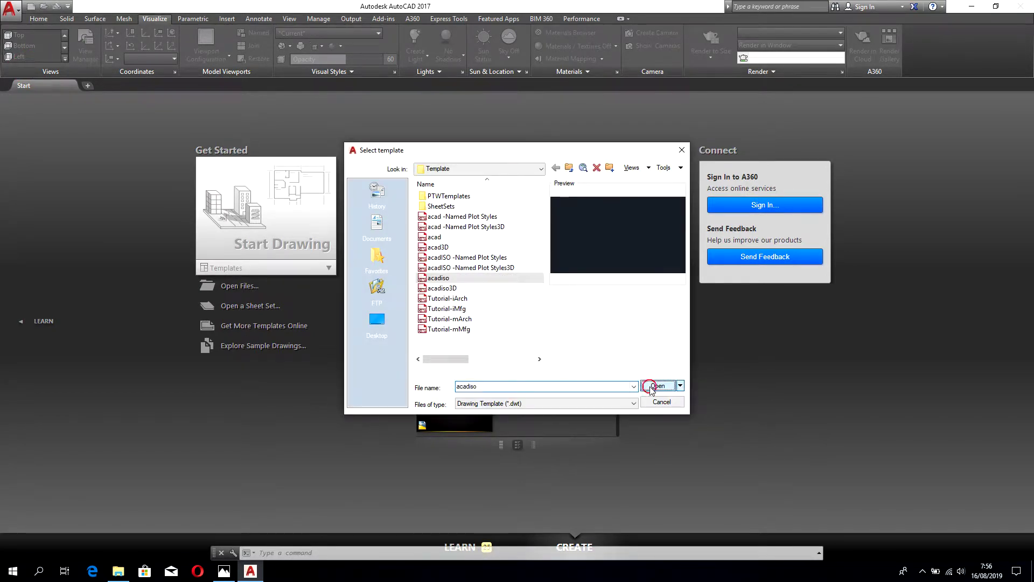
left_click(650, 386)
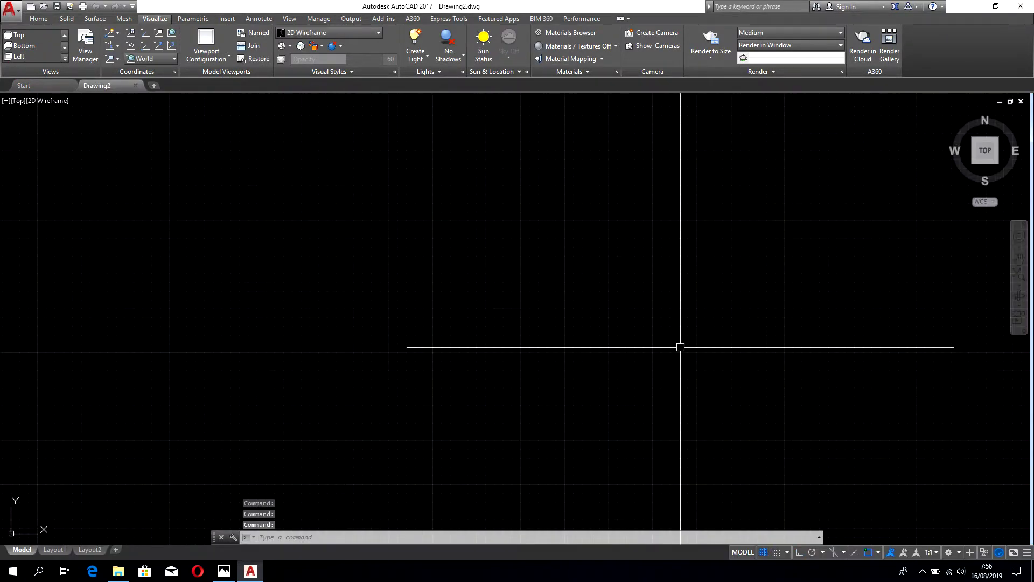
- Glance at the reference image again, then hide it and begin the circle command
left_click(224, 572)
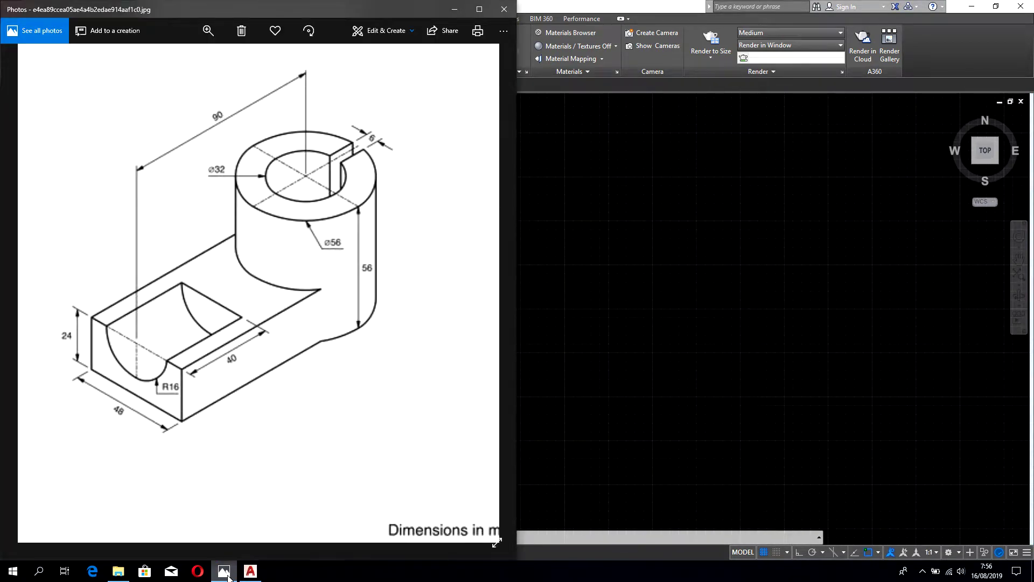
left_click(224, 572)
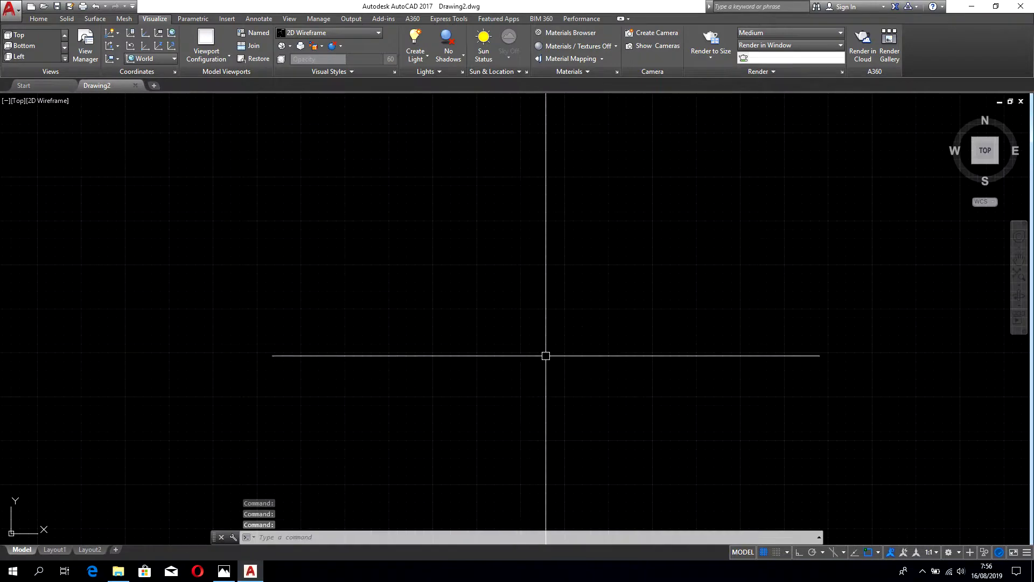
type("c")
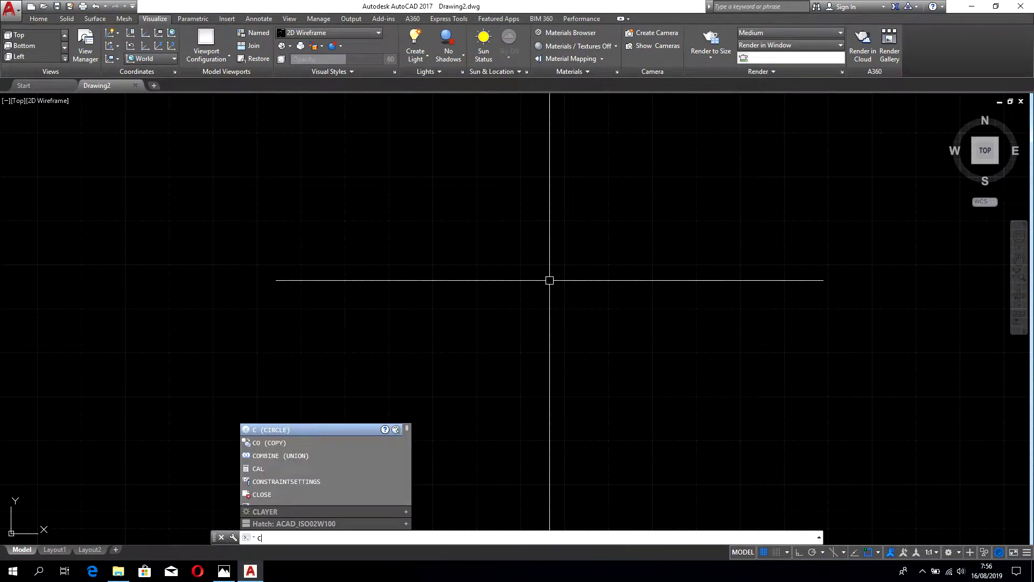
- Turn off the grid and draw the inner circle with diameter 32
key("Return")
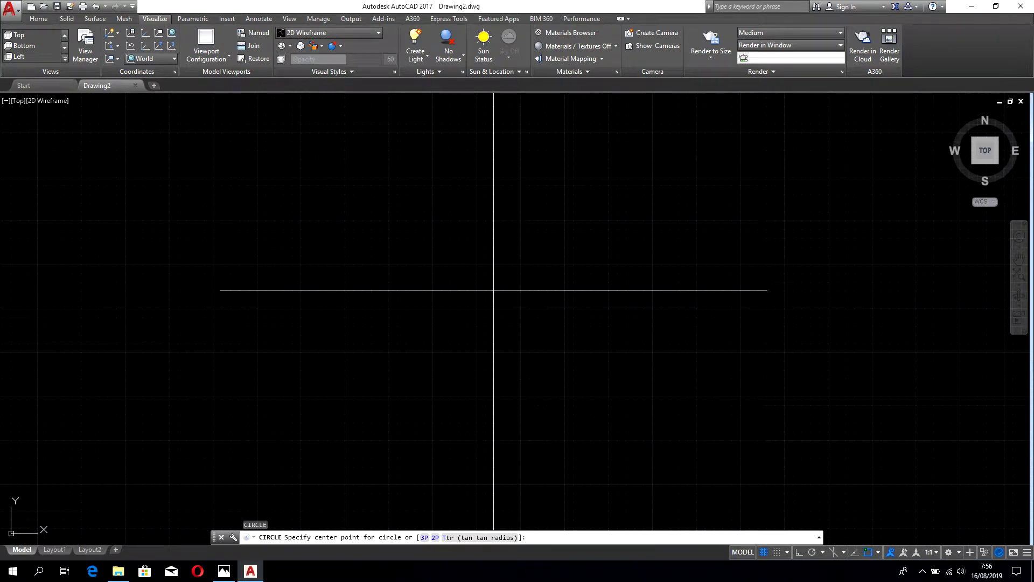
key("F7")
left_click(512, 283)
type("d")
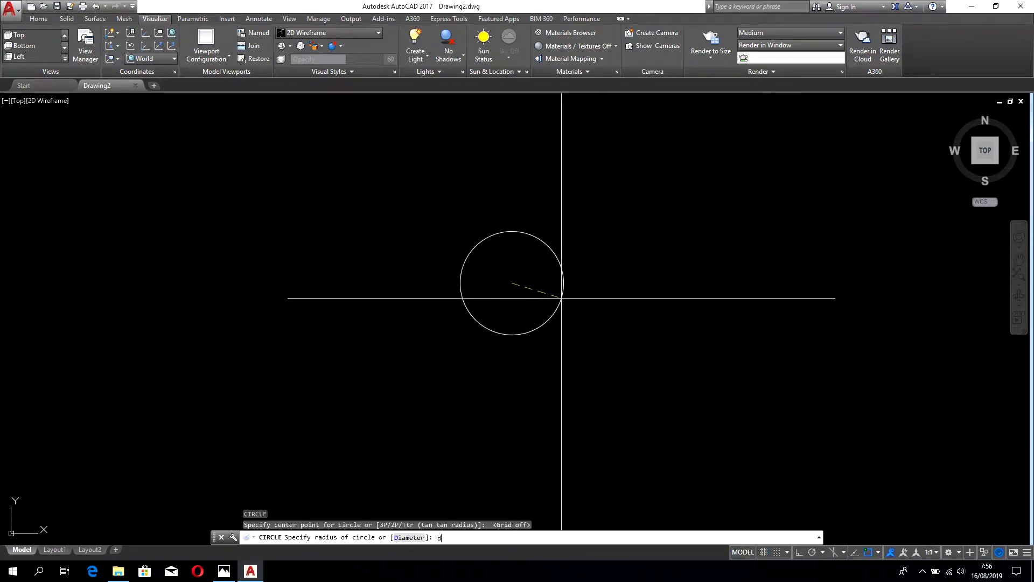
key("Return")
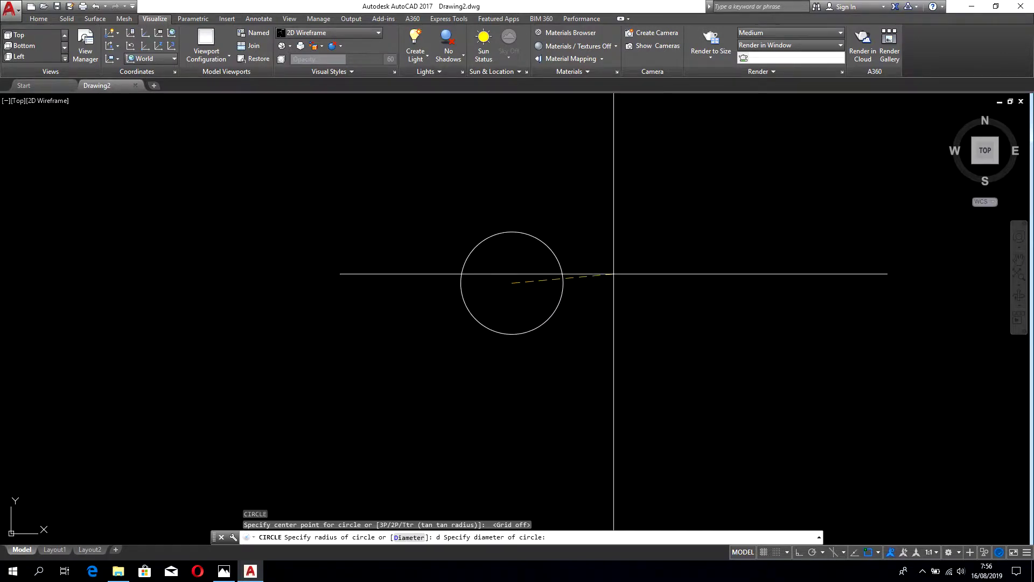
left_click(223, 572)
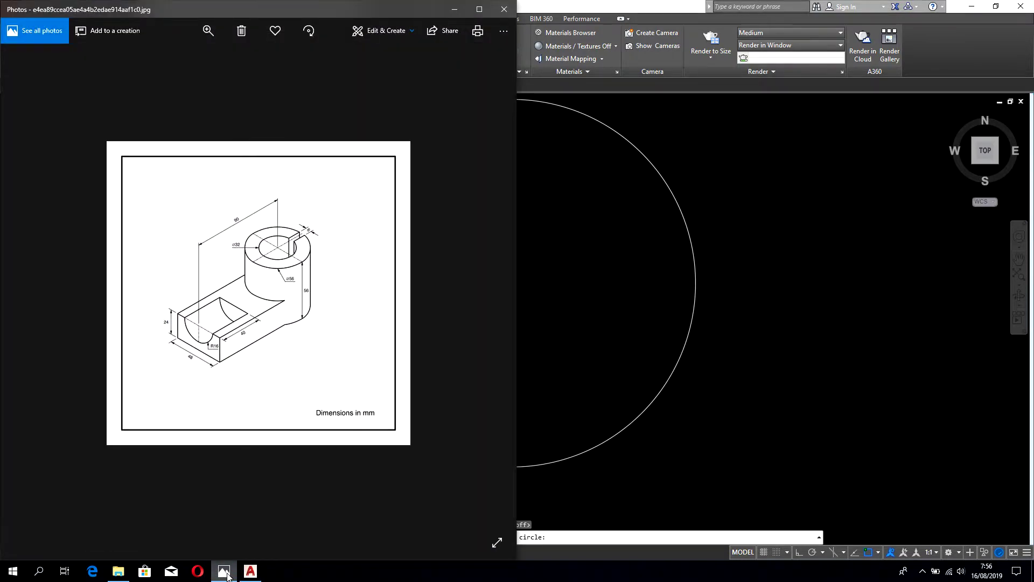
scroll(293, 273, "up", 3)
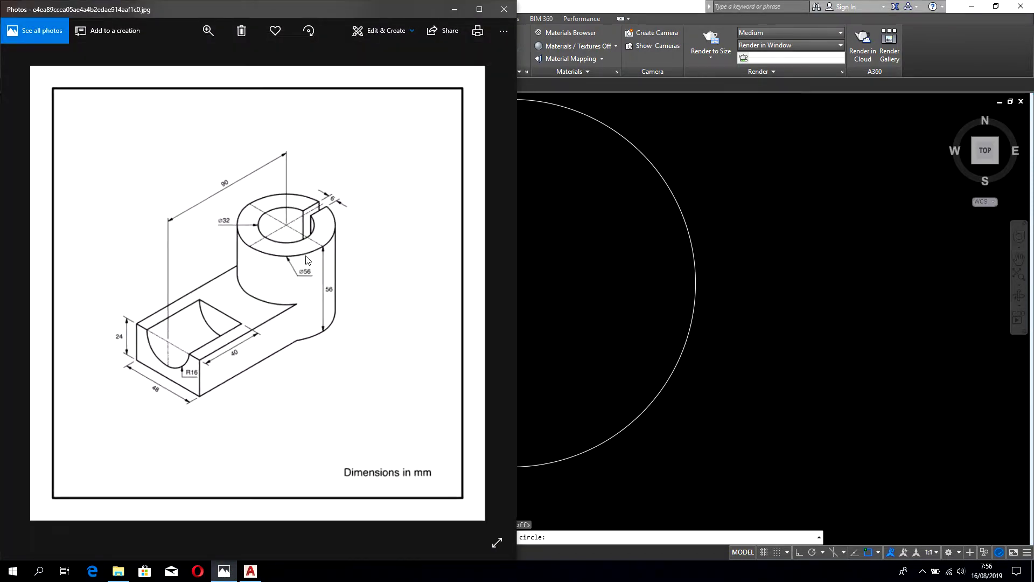
left_click(620, 273)
type("32")
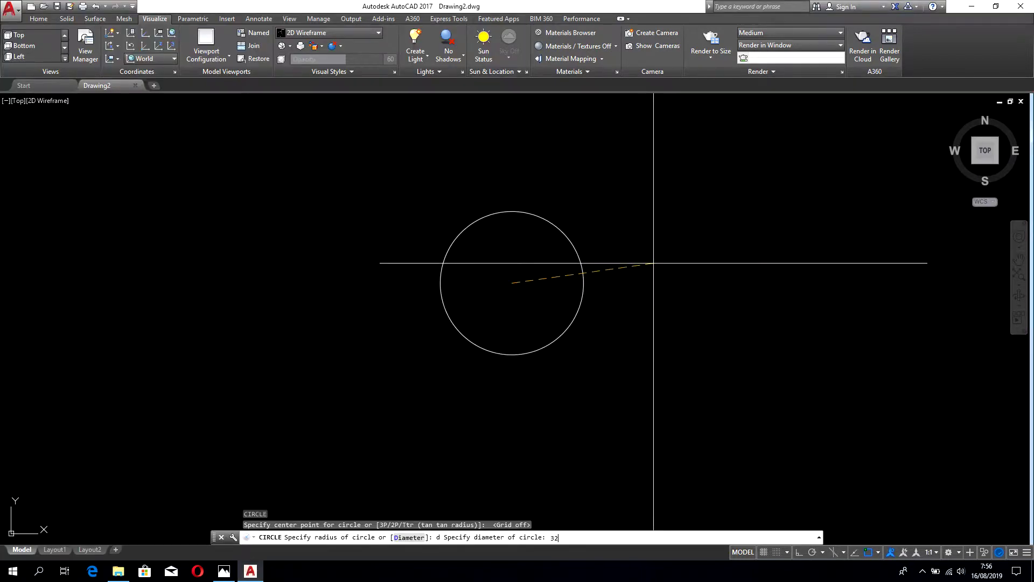
key("Return")
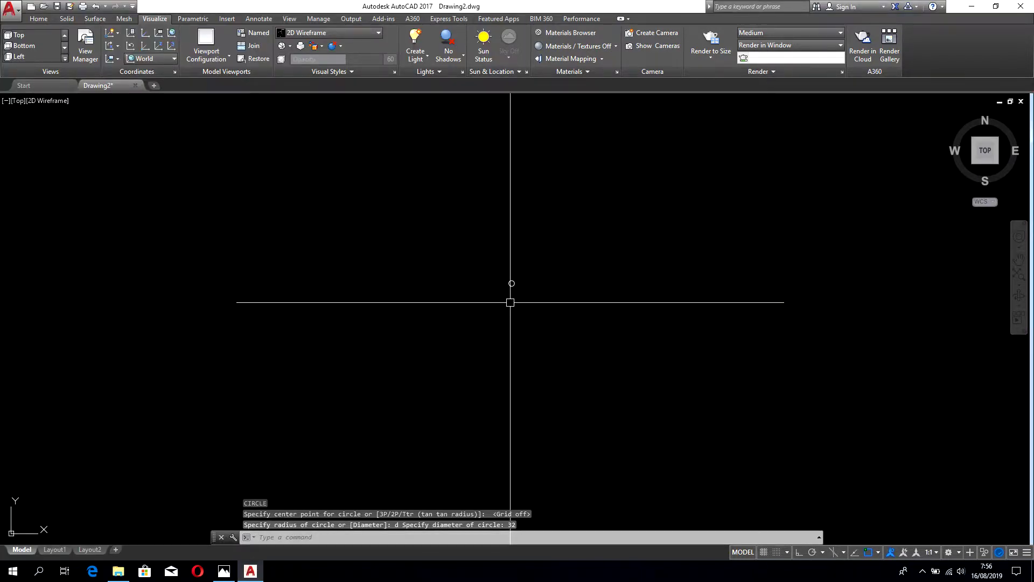
- Zoom to extents and draw a concentric outer circle of diameter 56
type("z")
key("Return")
type("e")
key("Return")
scroll(555, 270, "down", 2)
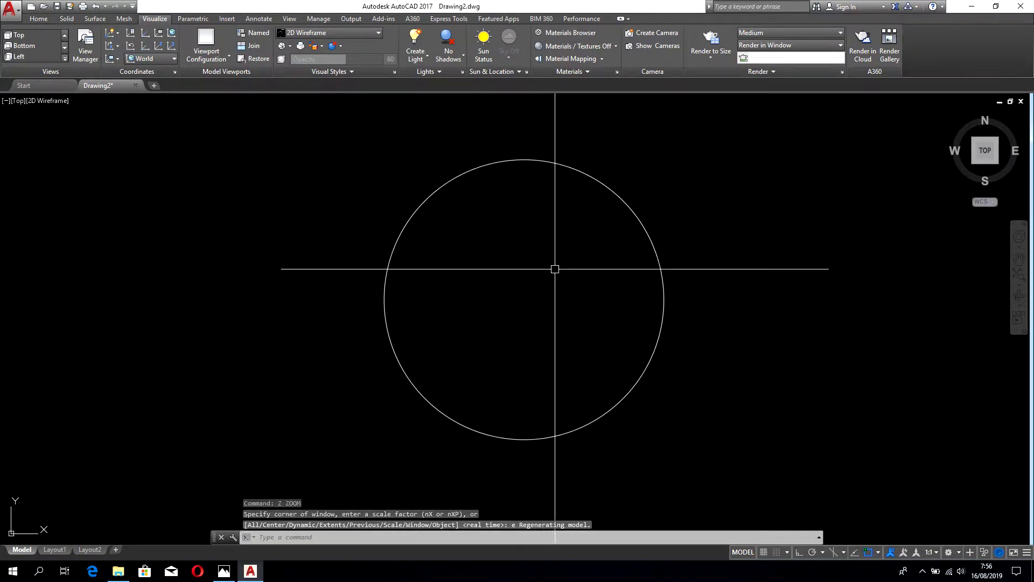
type("c")
key("Return")
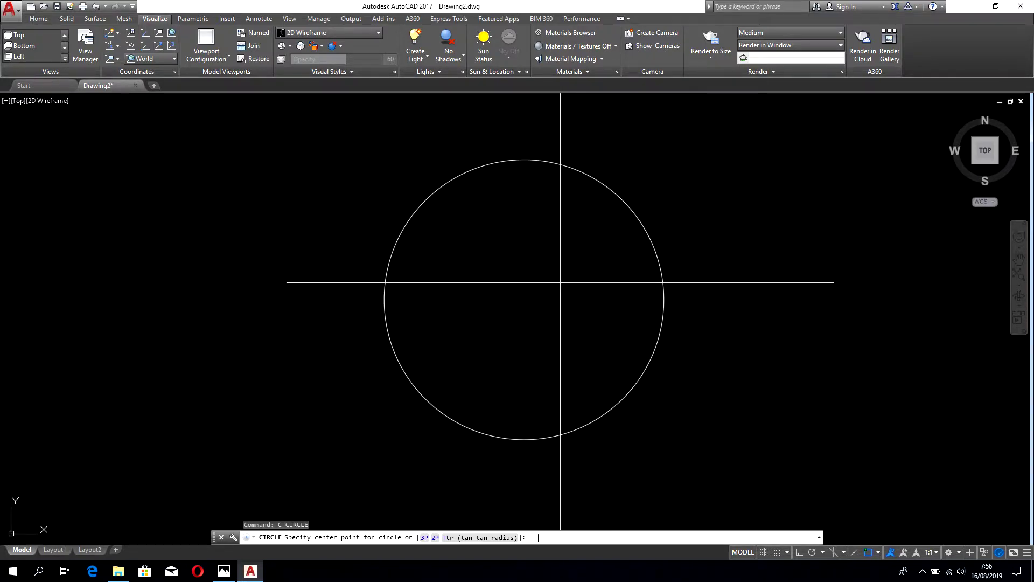
left_click(524, 298)
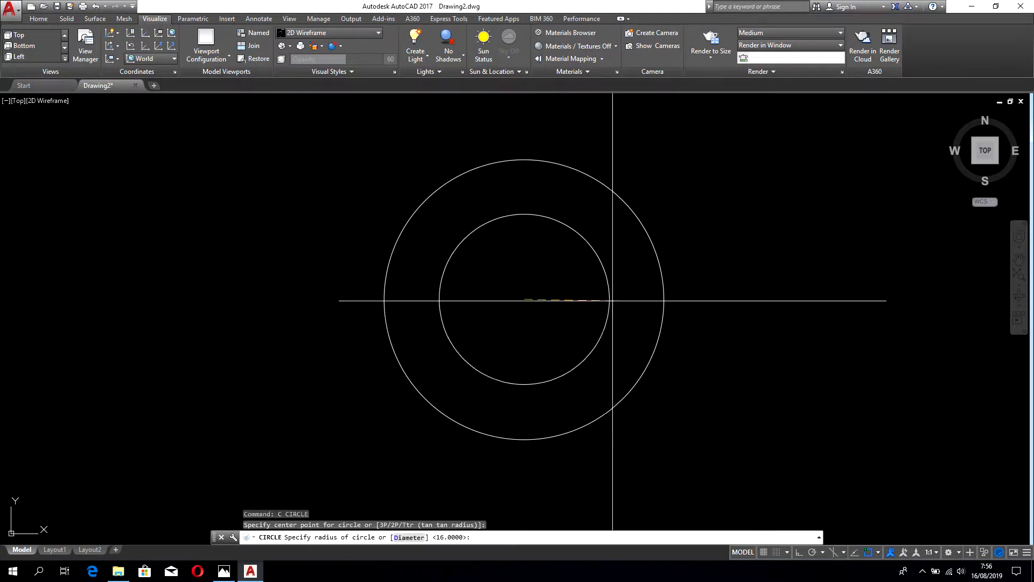
type("d")
key("Return")
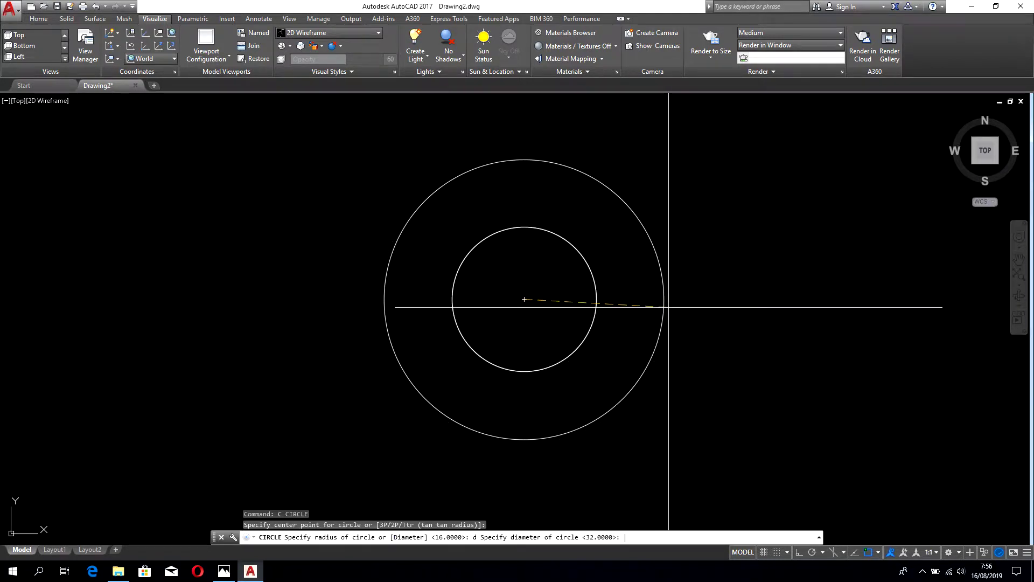
type("56")
key("Return")
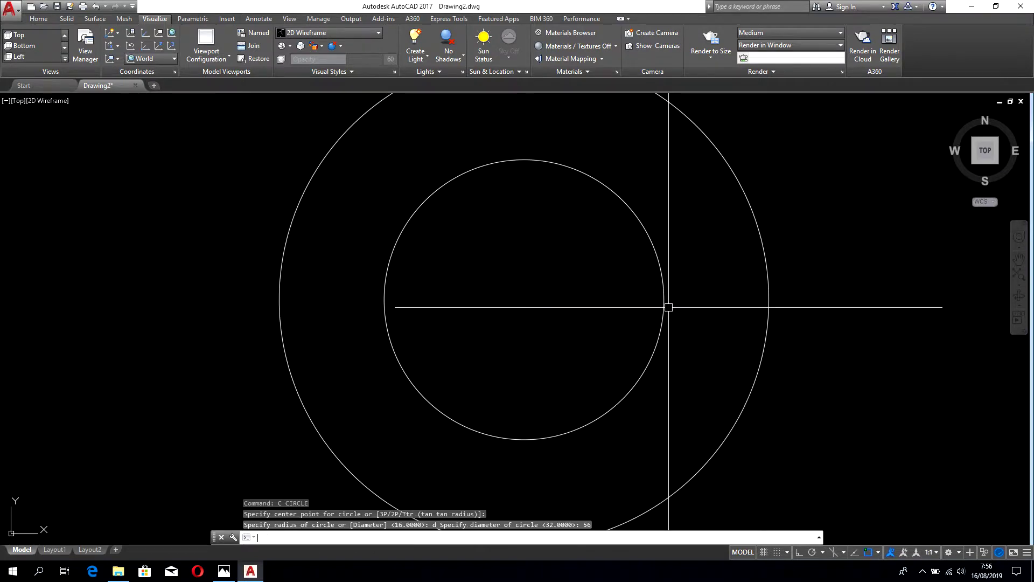
- Pan the circles up and left, then recheck the reference drawing
scroll(669, 307, "down", 4)
scroll(669, 307, "down", 3)
middle_click_drag(741, 388, 560, 370)
scroll(512, 307, "up", 1)
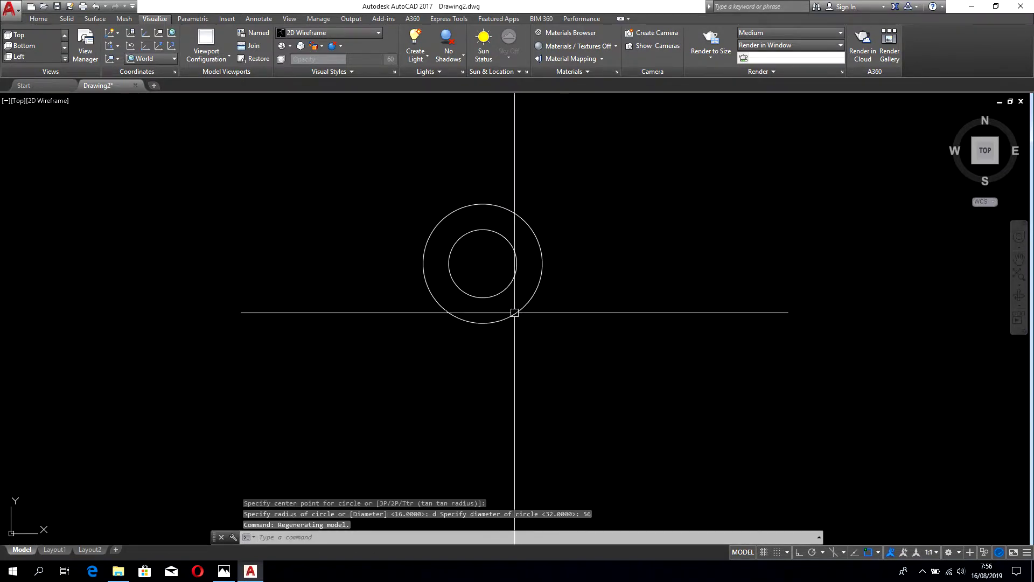
scroll(506, 355, "up", 1)
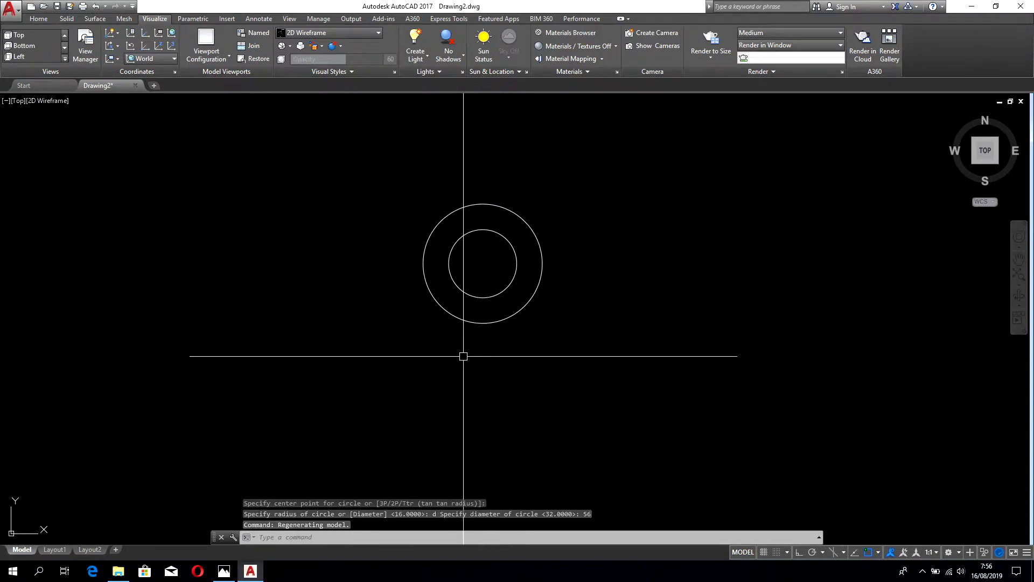
middle_click_drag(464, 356, 468, 325)
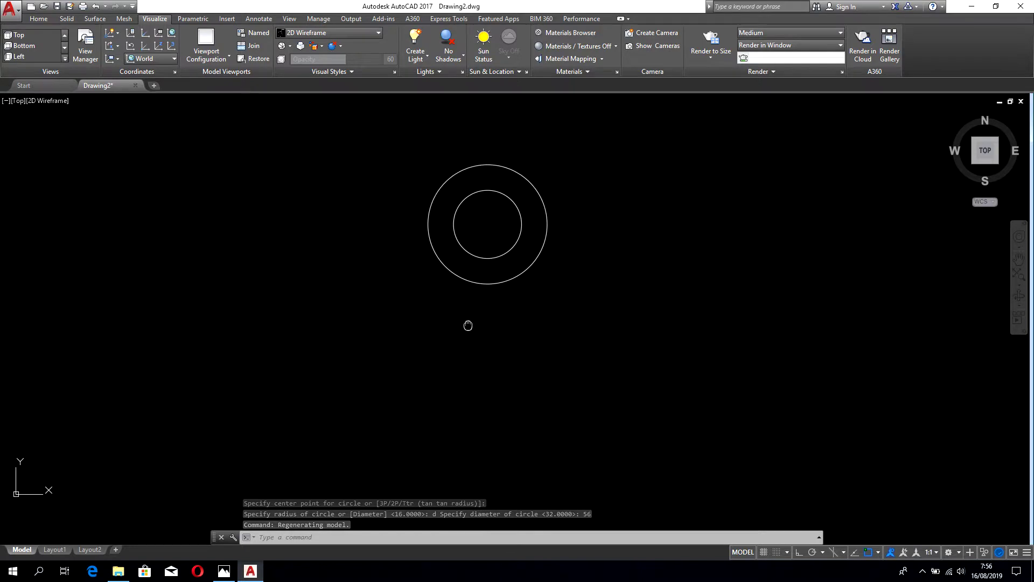
left_click(230, 572)
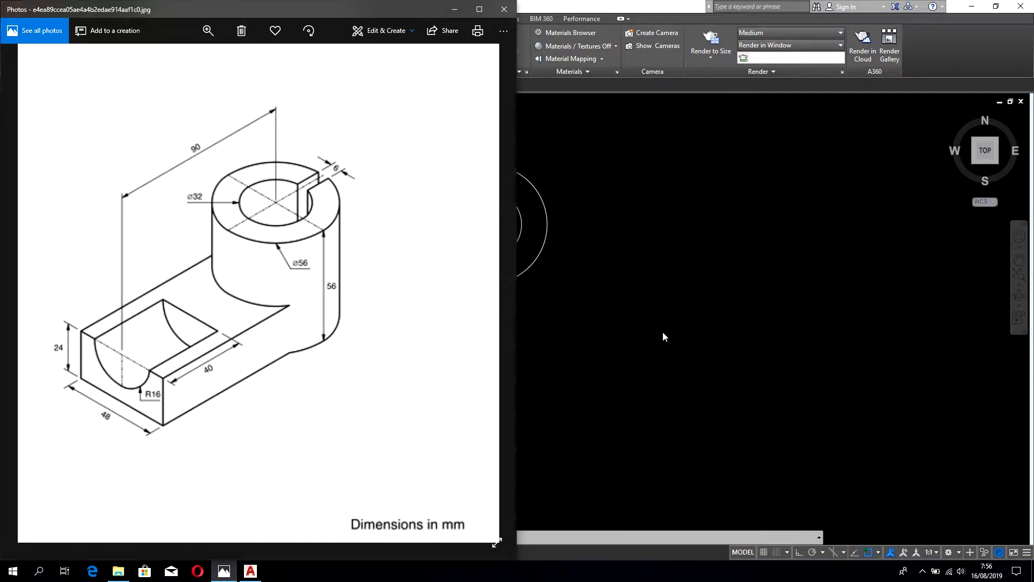
left_click(687, 331)
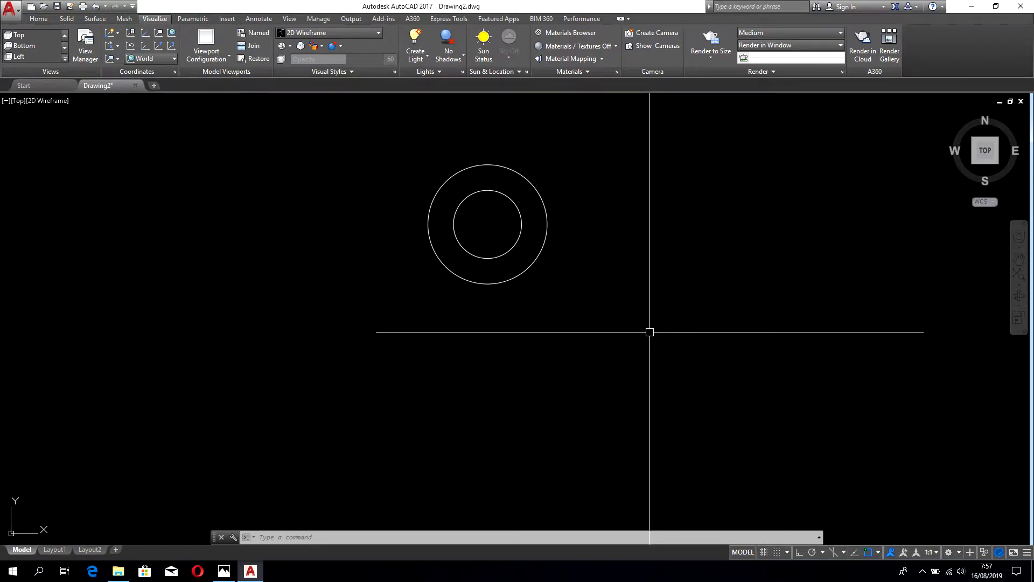
- Draw a closed 48 by 90 rectangle as a polyline with Ortho on
type("pl")
key("Return")
left_click(617, 327)
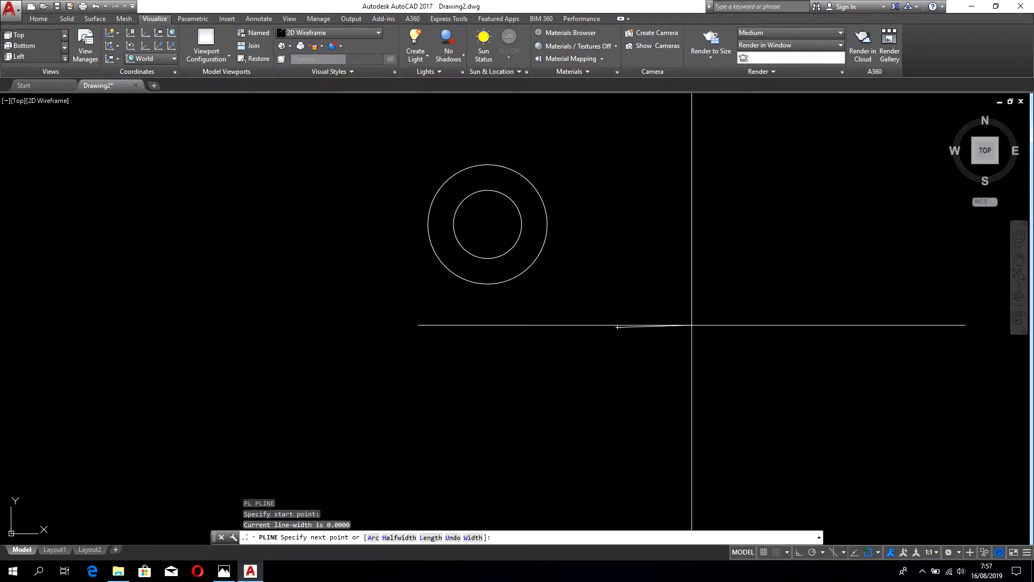
key("F8")
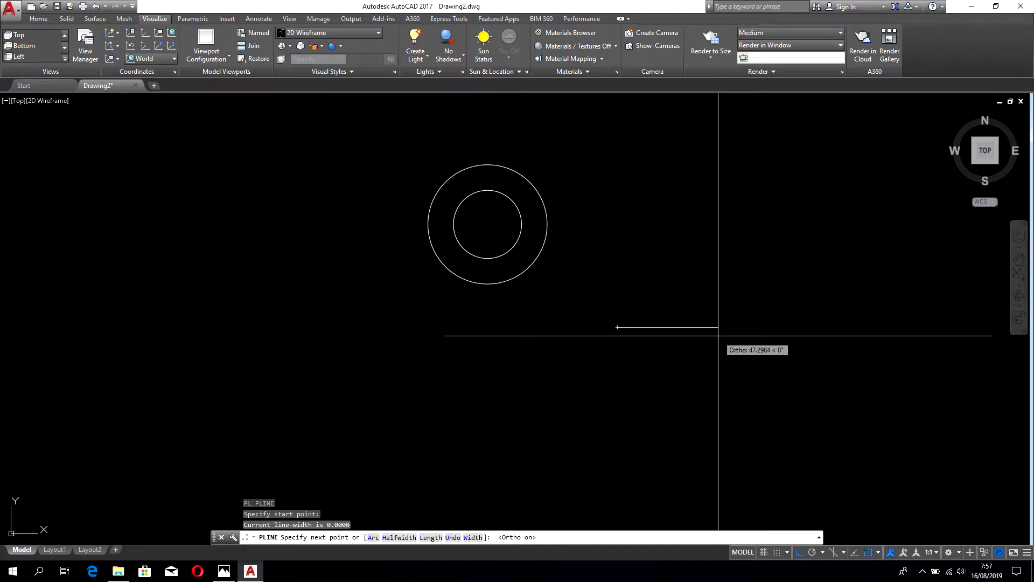
type("48")
key("Return")
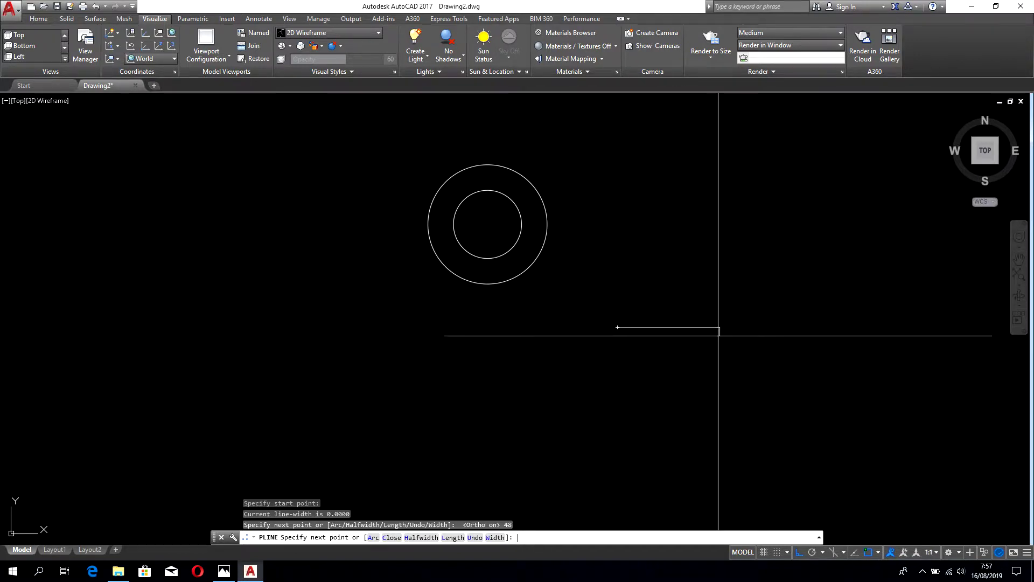
type("9")
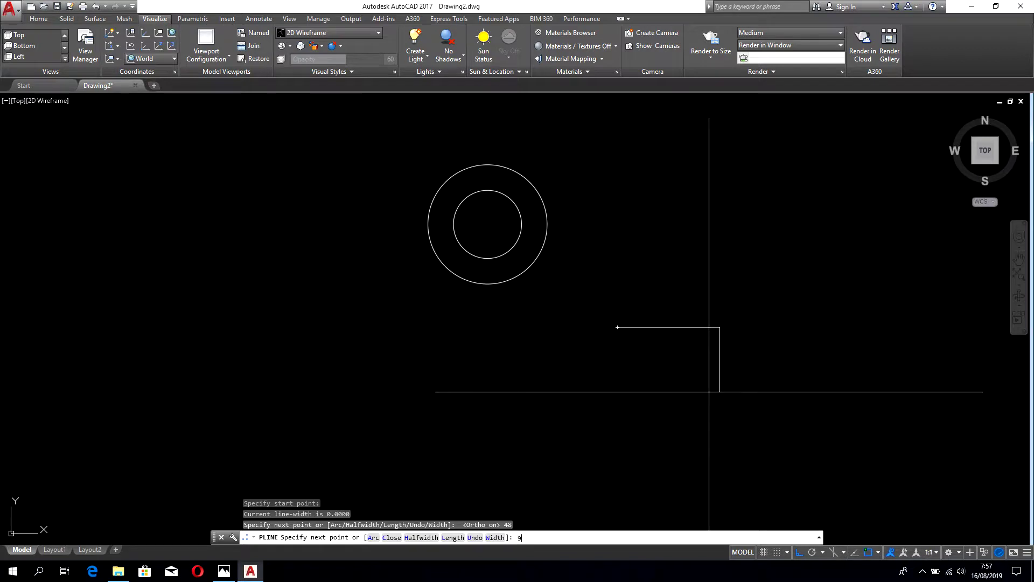
type("0")
key("Return")
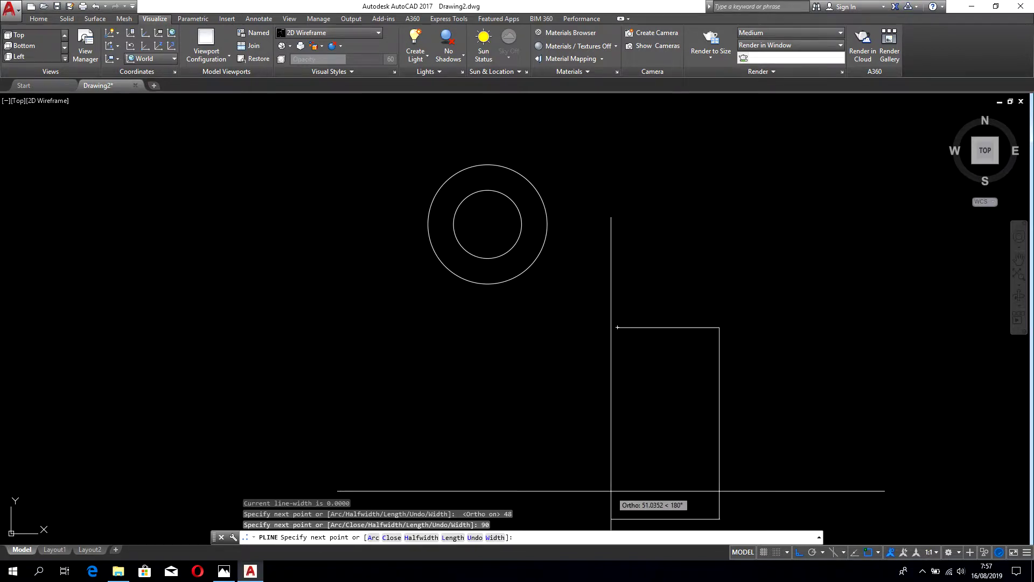
type("48")
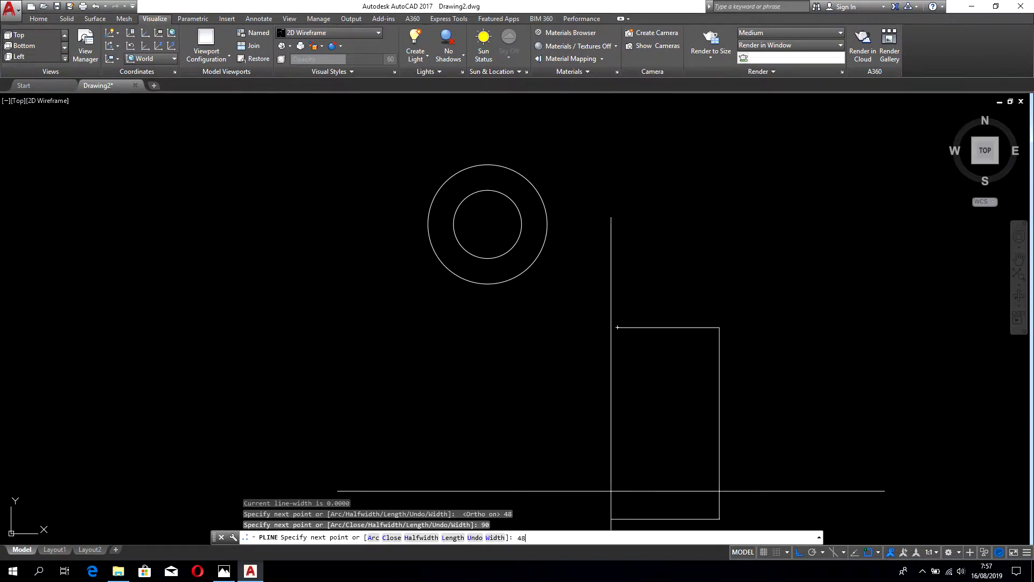
key("Return")
left_click(617, 327)
key("Return")
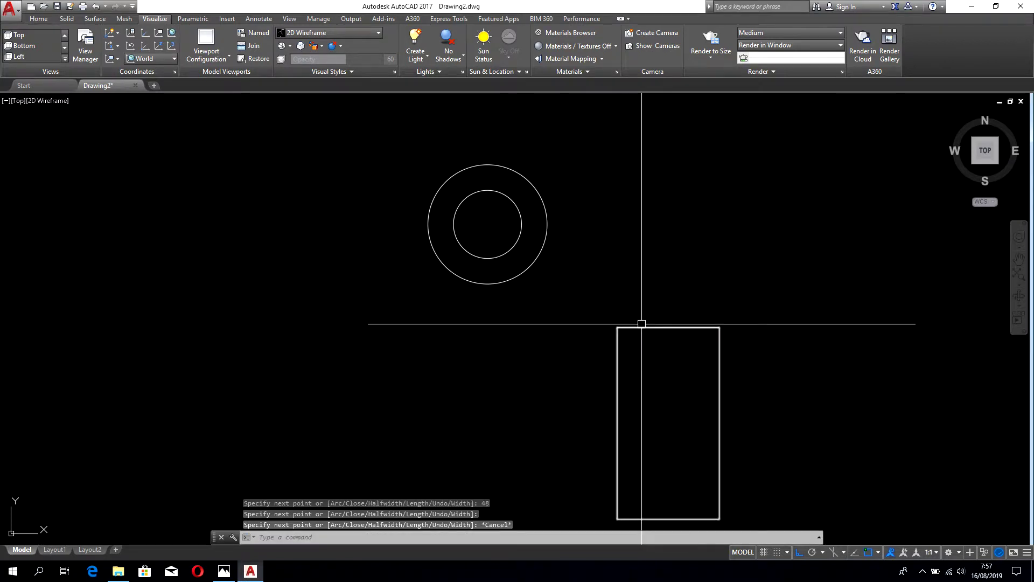
- Move the rectangle so its top-edge midpoint sits on the circles' centre
type("m")
key("Return")
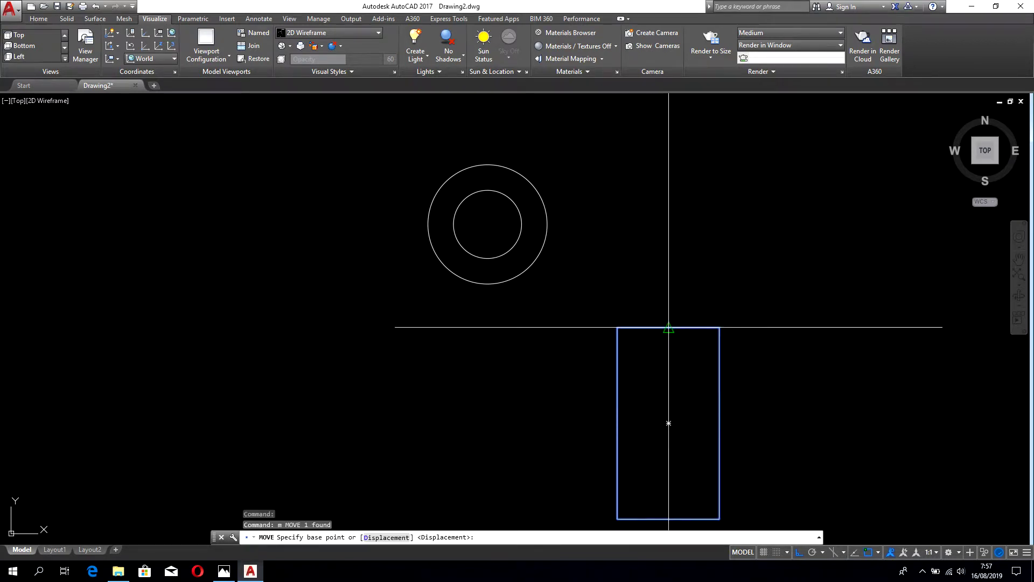
left_click(668, 327)
left_click(488, 223)
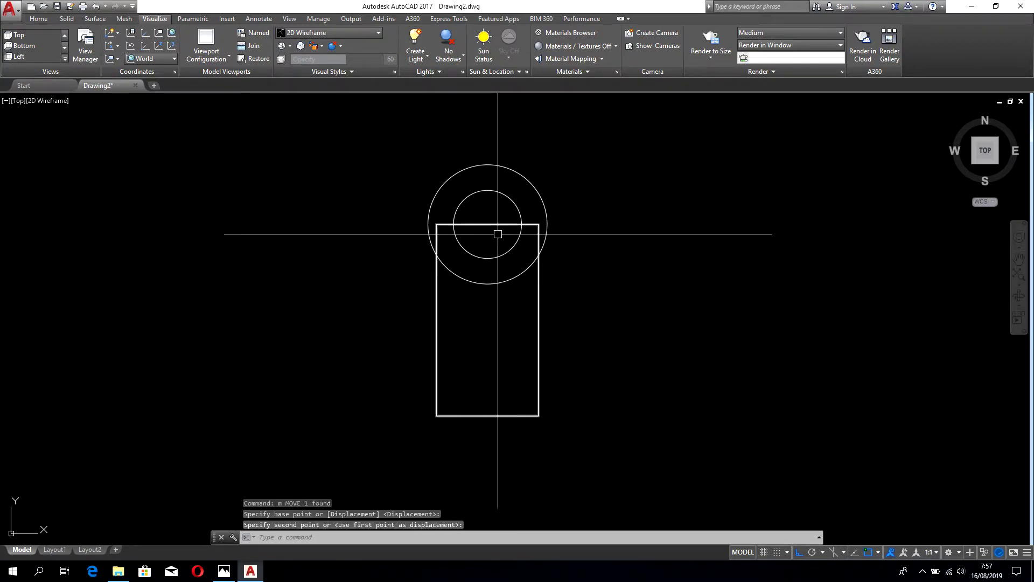
middle_click_drag(489, 371, 500, 348)
- Verify the rectangle's 90 height with a linear dimension, then delete it
type("dli")
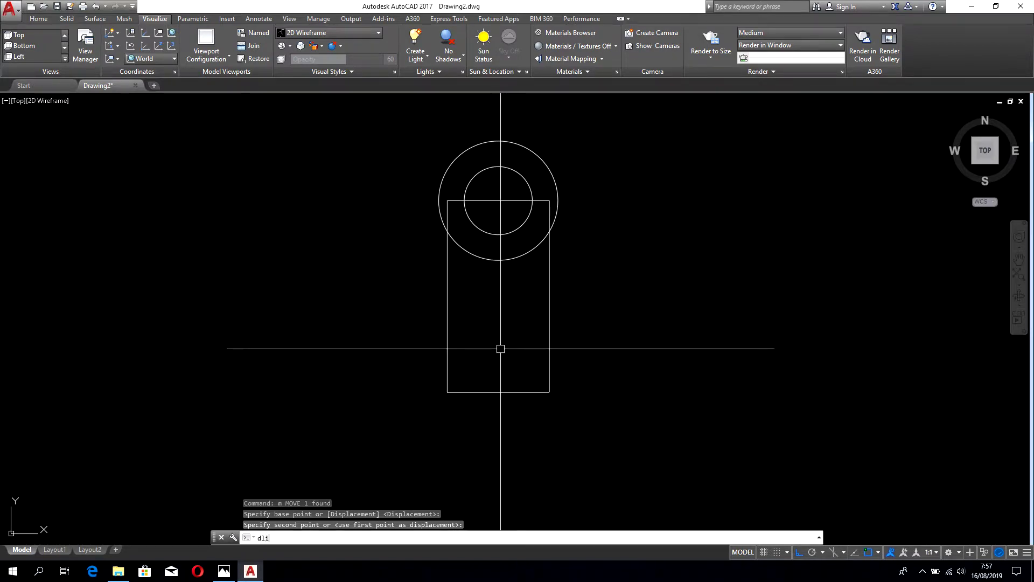
key("Return")
left_click(550, 201)
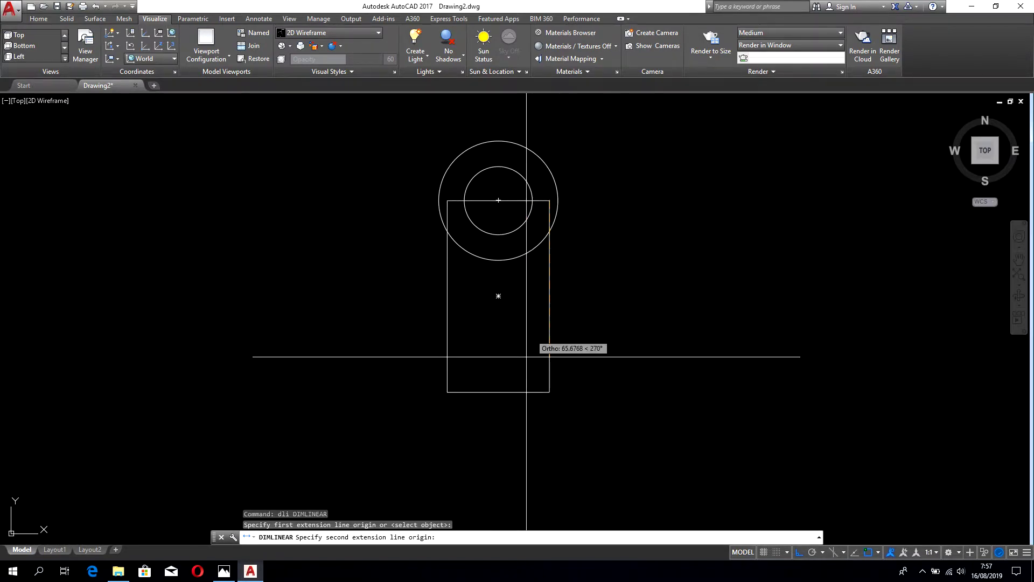
left_click(548, 392)
left_click(584, 377)
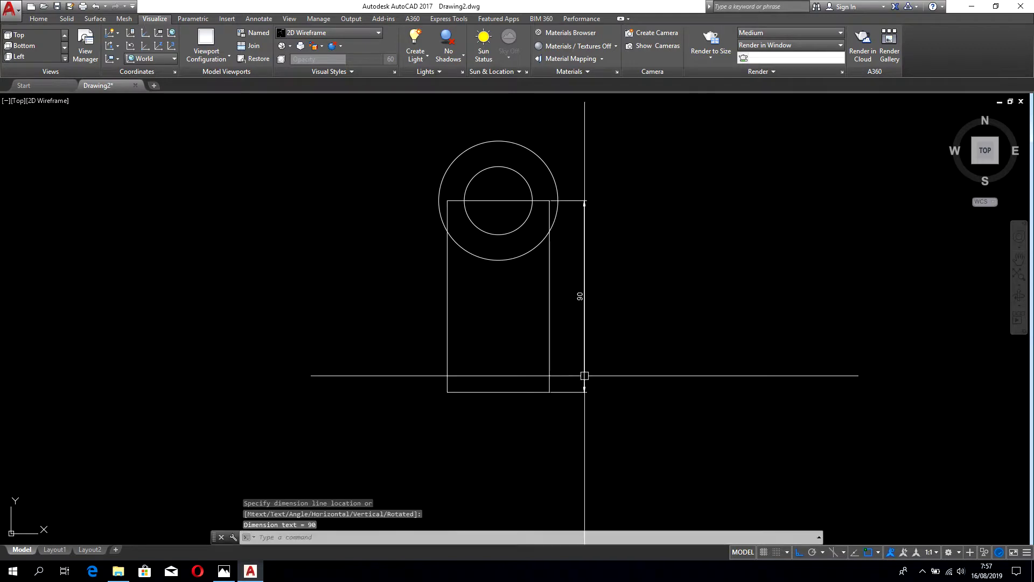
middle_click_drag(567, 189, 557, 231)
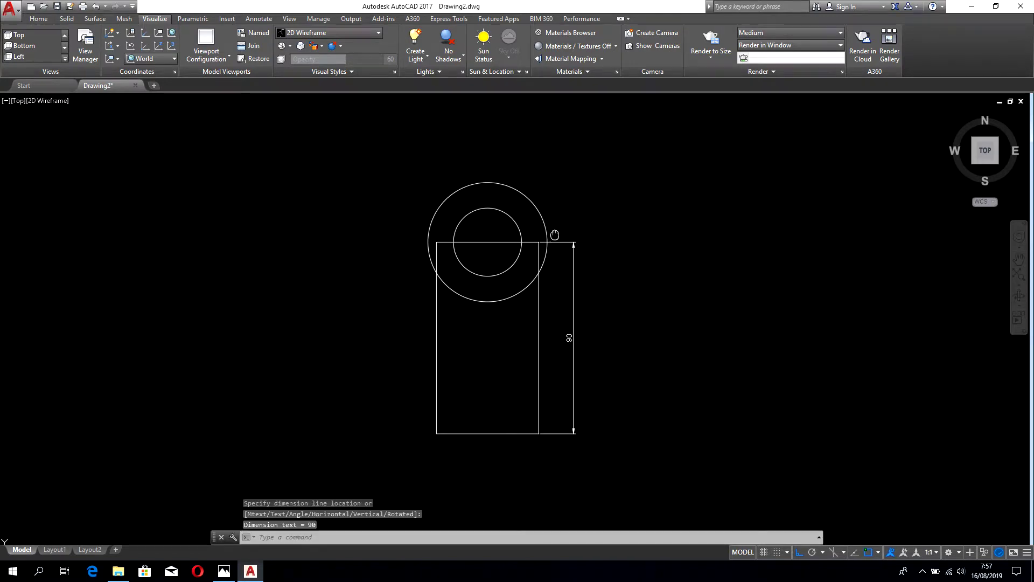
left_click(577, 281)
key("Delete")
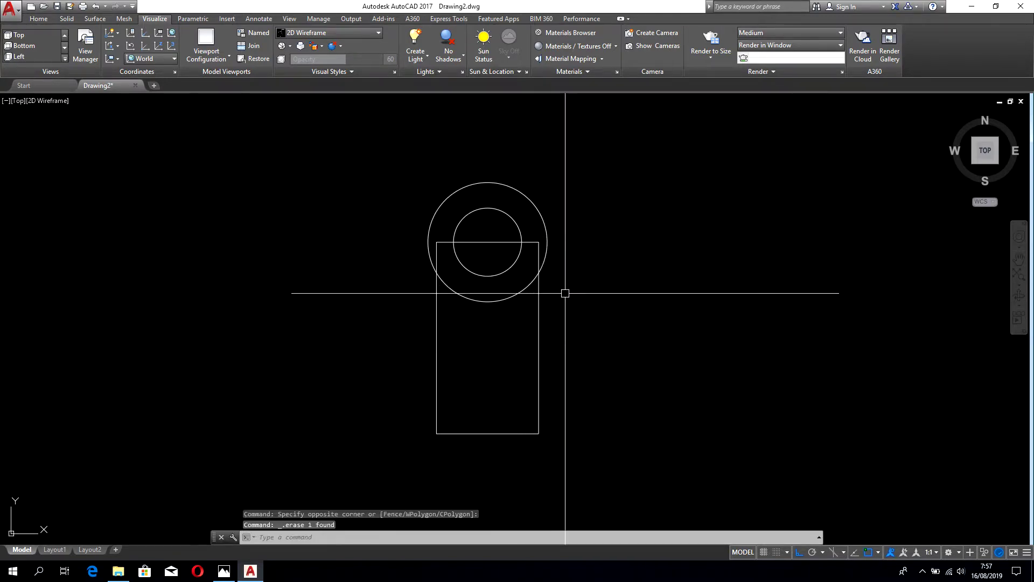
scroll(546, 290, "up", 4)
- Trim the rectangle's sides inside the outer circle and delete its top edge
scroll(554, 300, "down", 4)
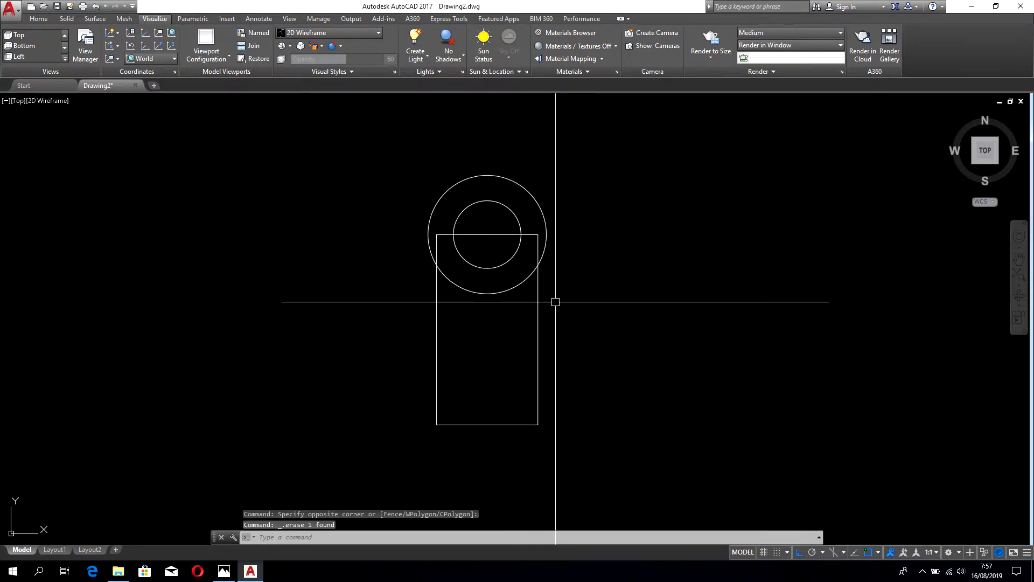
type("tr")
key("Return")
key("Return")
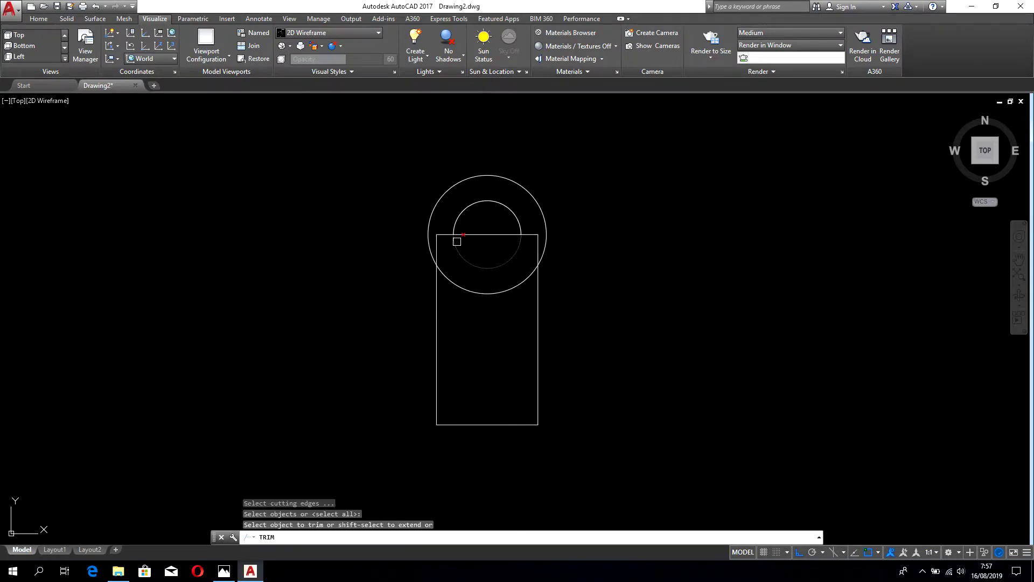
scroll(453, 237, "up", 4)
left_click(403, 267)
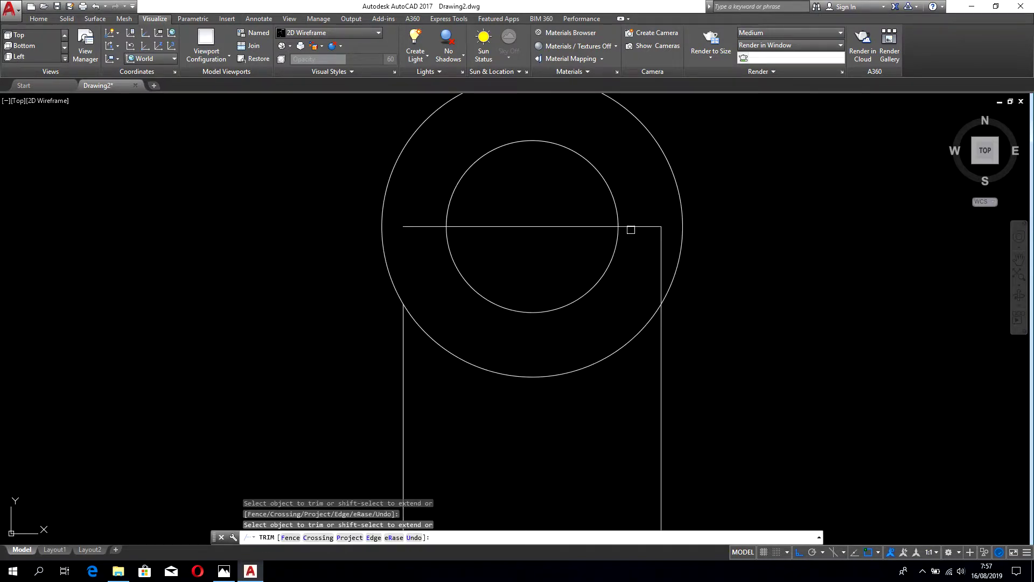
left_click(660, 244)
key("Escape")
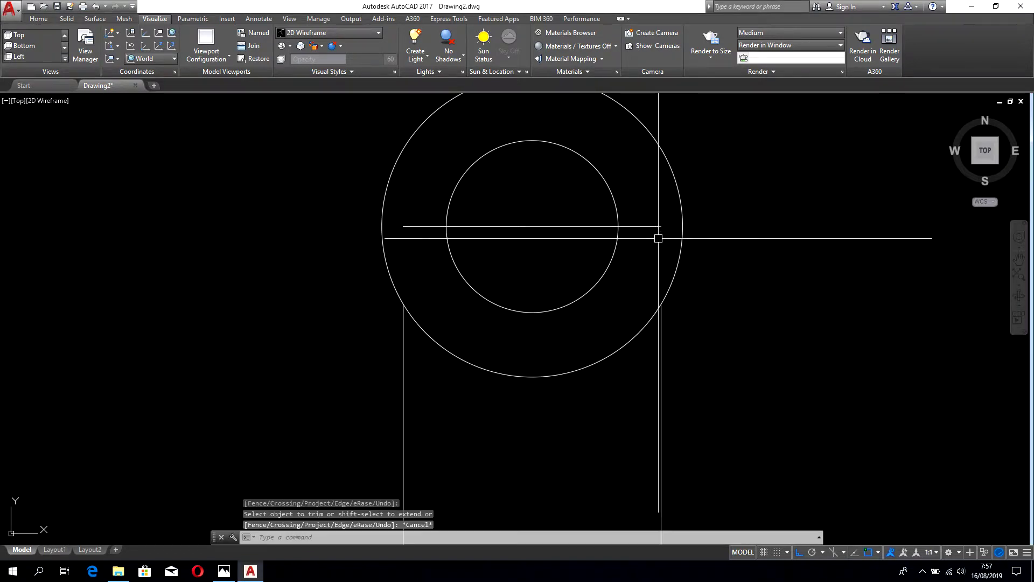
left_click(651, 226)
key("Delete")
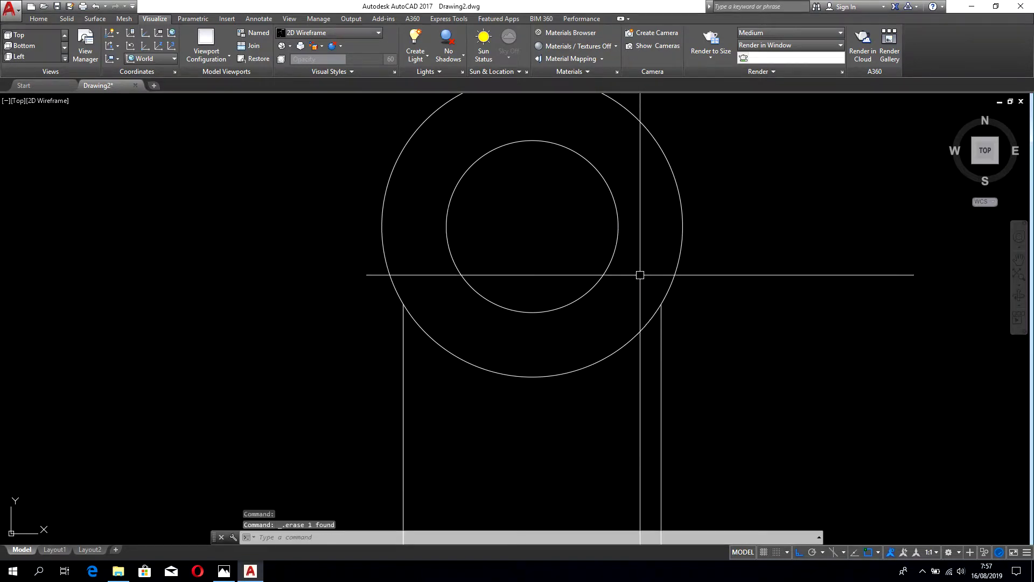
- Reframe the drawing and open the reference isometric image
middle_click_drag(651, 323, 619, 54)
scroll(493, 353, "down", 3)
middle_click_drag(493, 352, 508, 317)
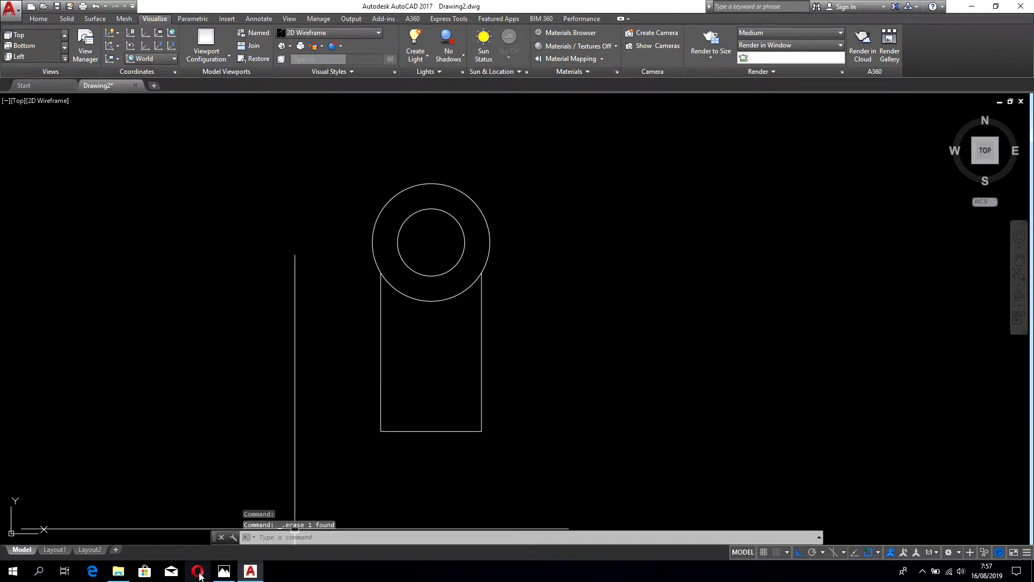
left_click(224, 571)
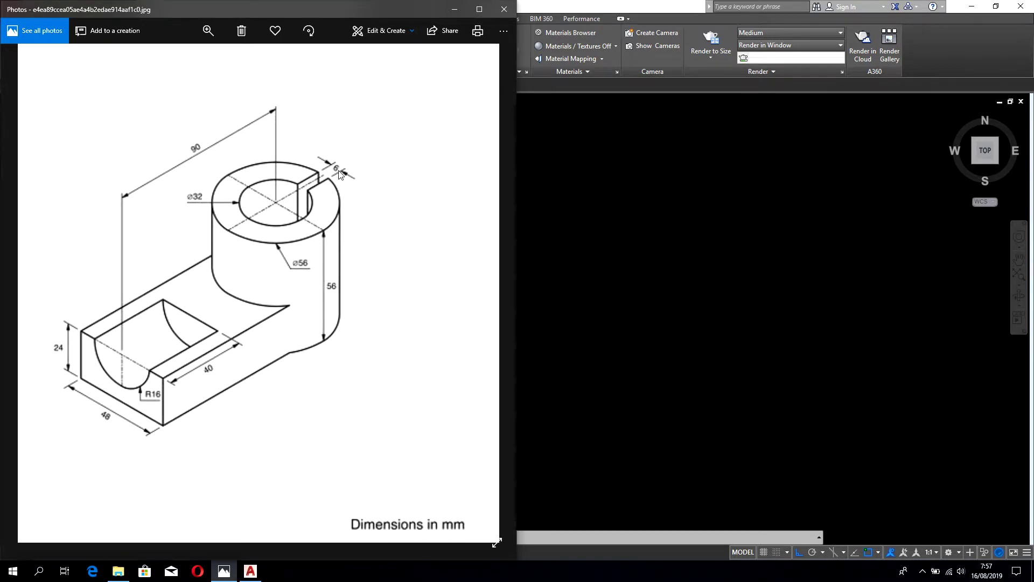
- Draw a narrow closed 6-unit-wide slot outline as a polyline
left_click(607, 245)
type("pl")
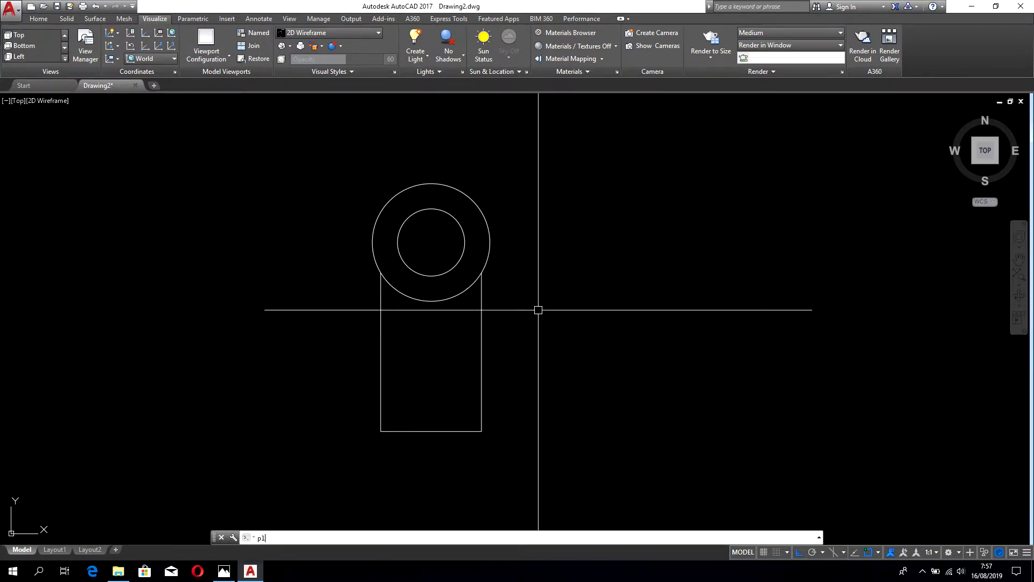
key("Return")
left_click(557, 292)
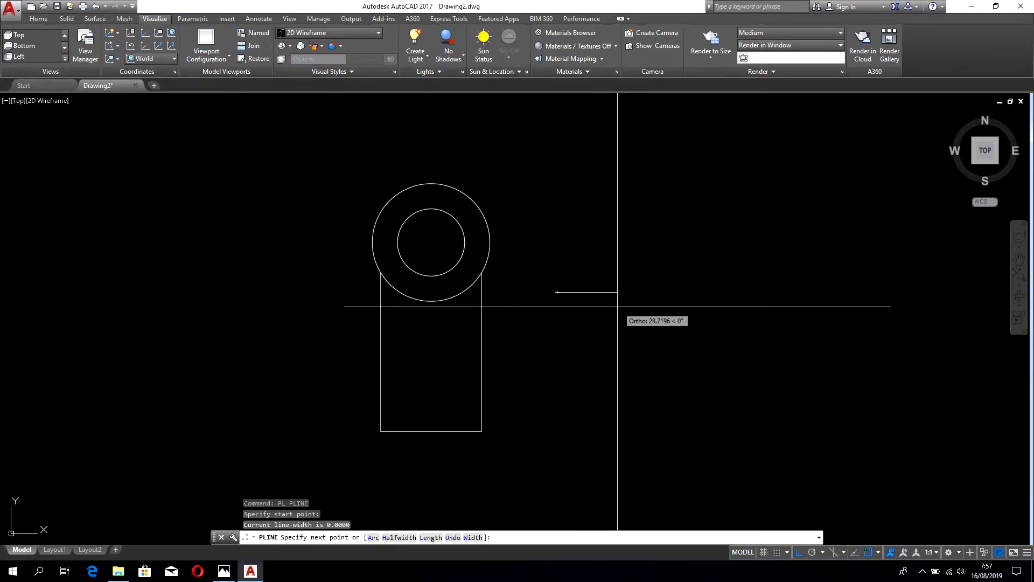
type("6")
key("Return")
left_click(571, 381)
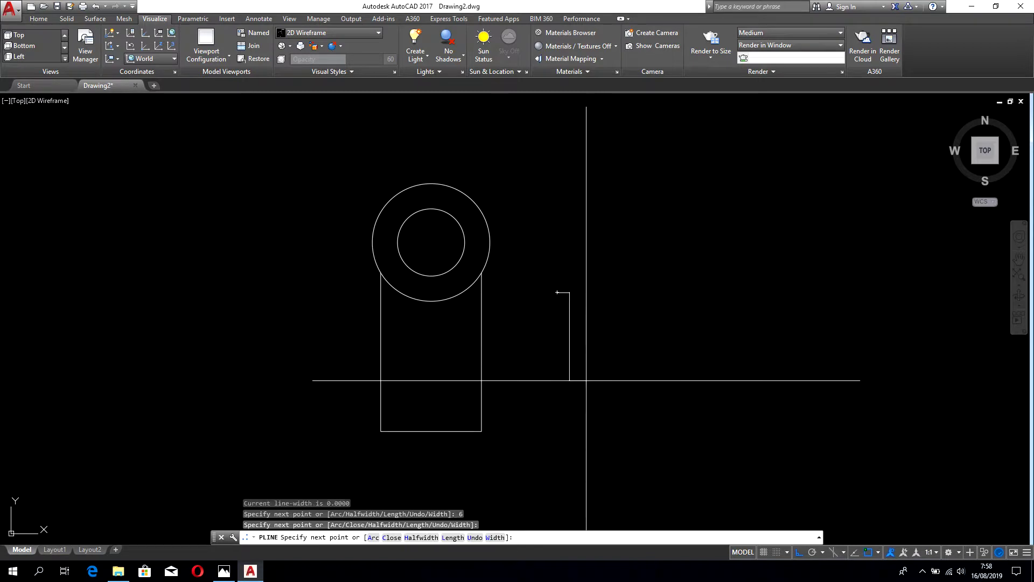
type("6")
key("Return")
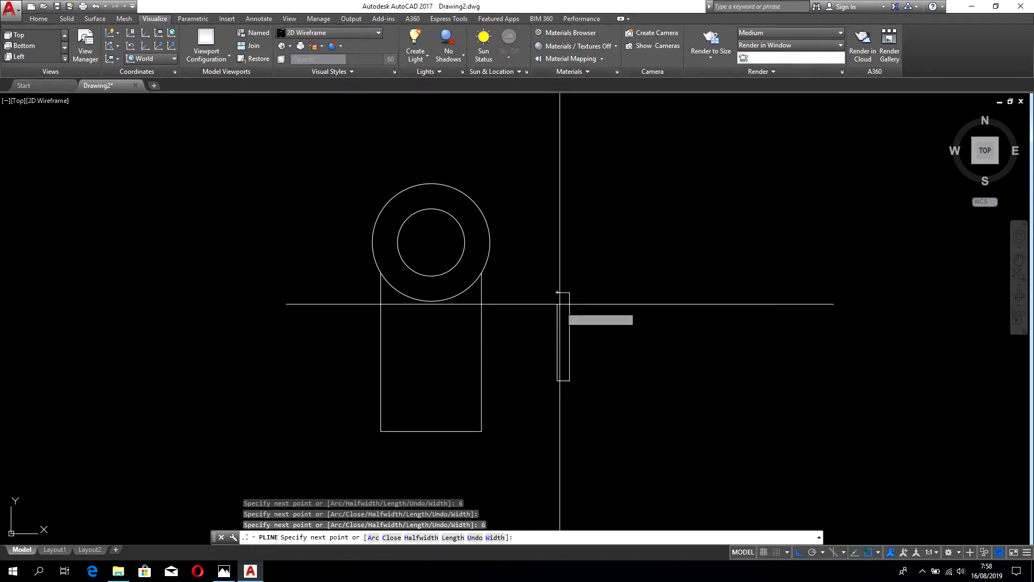
left_click(558, 292)
key("Escape")
- Move the slot onto the ring's top point, then raise it above the ring
type("m")
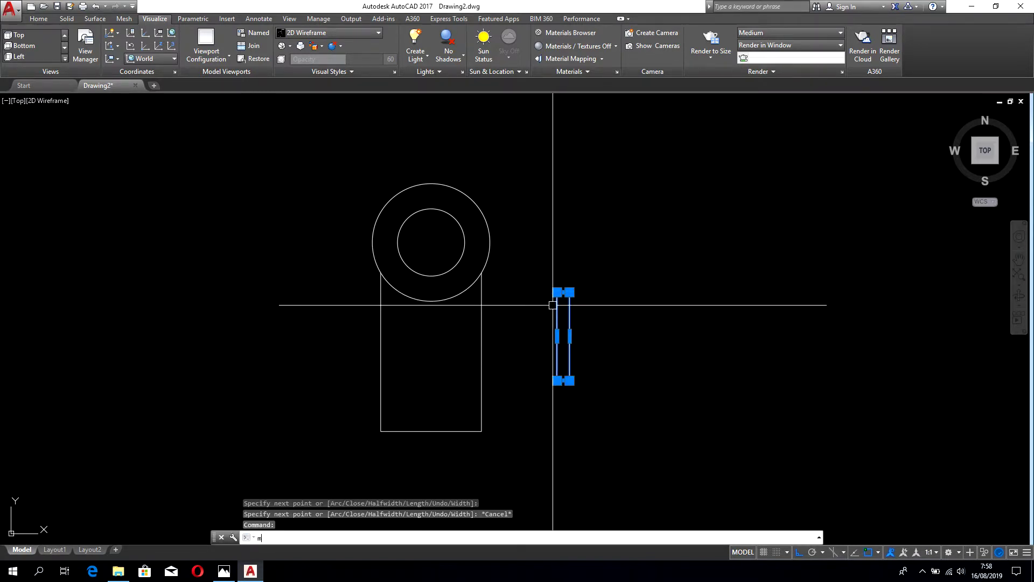
key("Return")
scroll(558, 294, "up", 3)
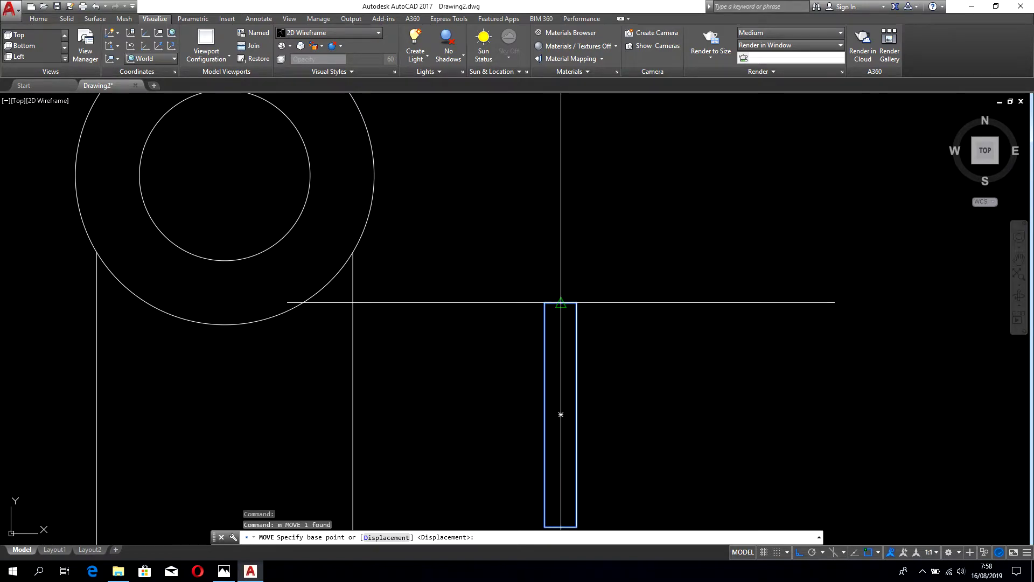
left_click(560, 302)
scroll(642, 386, "down", 2)
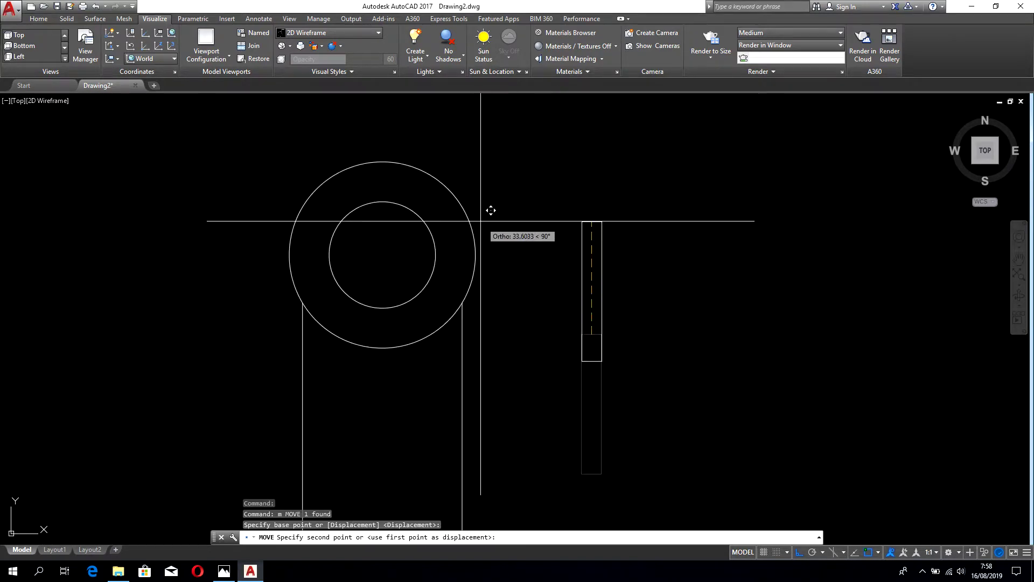
left_click(383, 161)
left_click(393, 183)
middle_click_drag(512, 178, 536, 219)
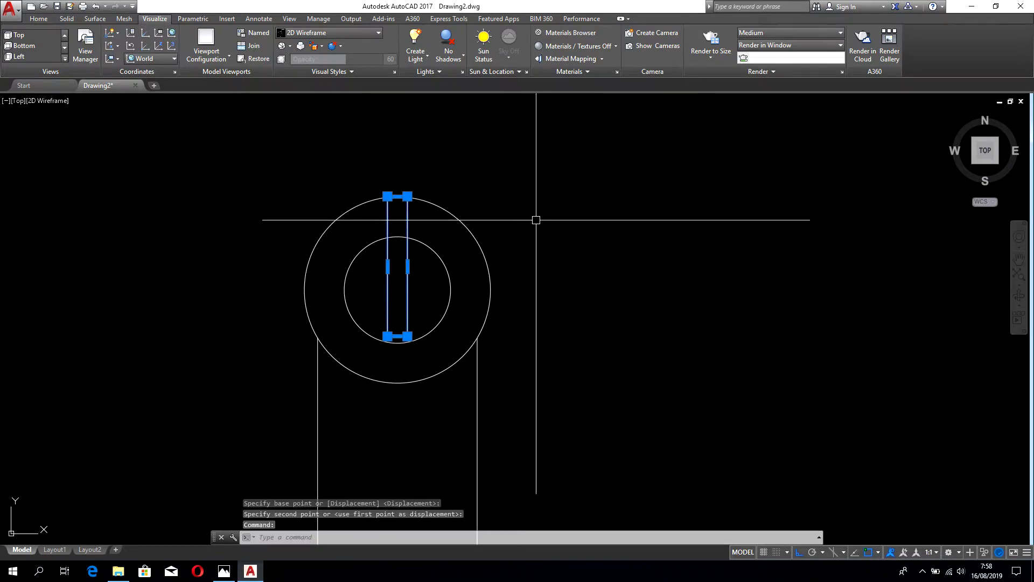
type("m")
key("Return")
left_click(587, 273)
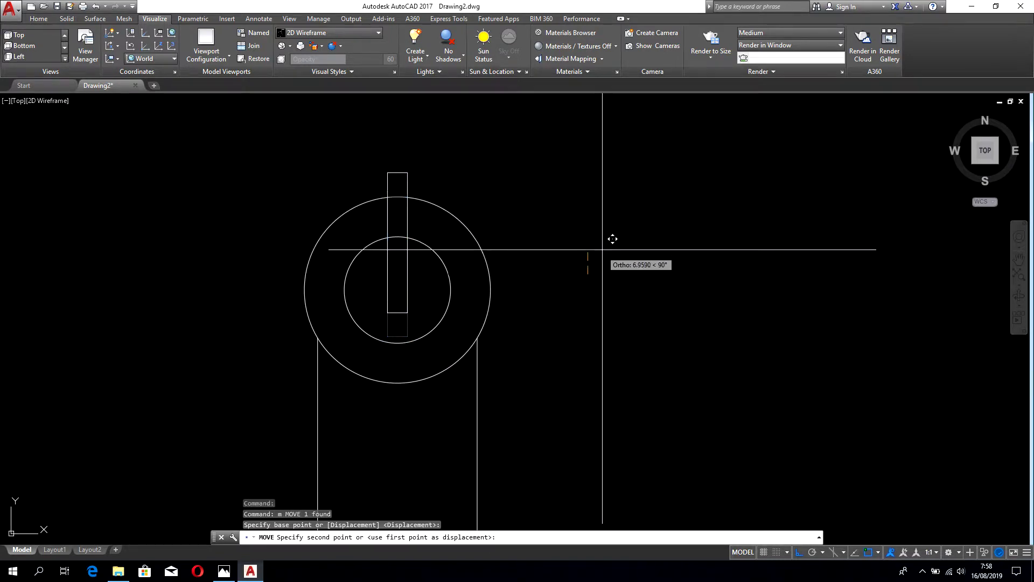
left_click(603, 244)
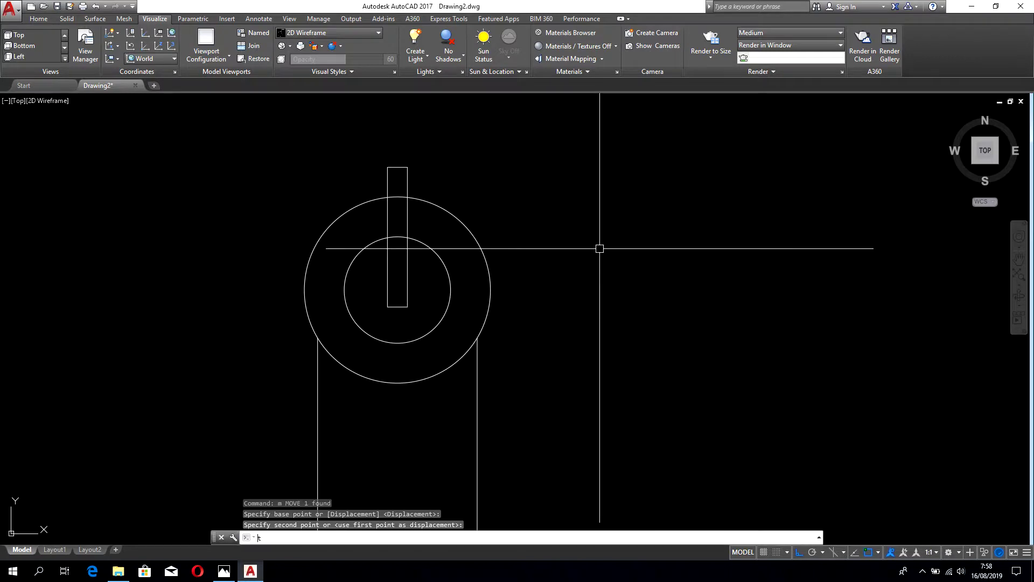
type("TR")
- Trim the slot sides above the ring and inside the inner circle
key("Return")
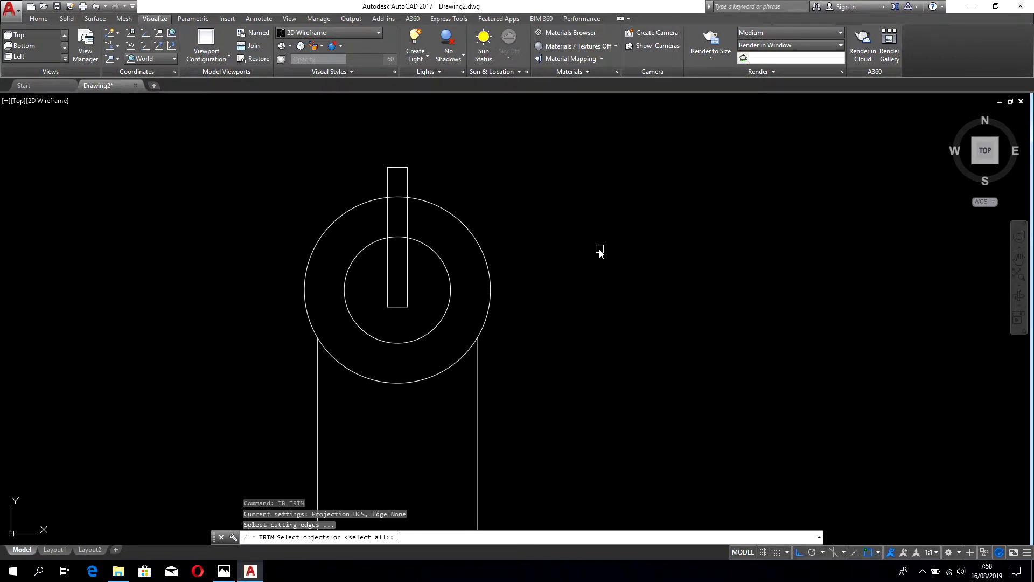
key("Return")
left_click(426, 157)
left_click(383, 171)
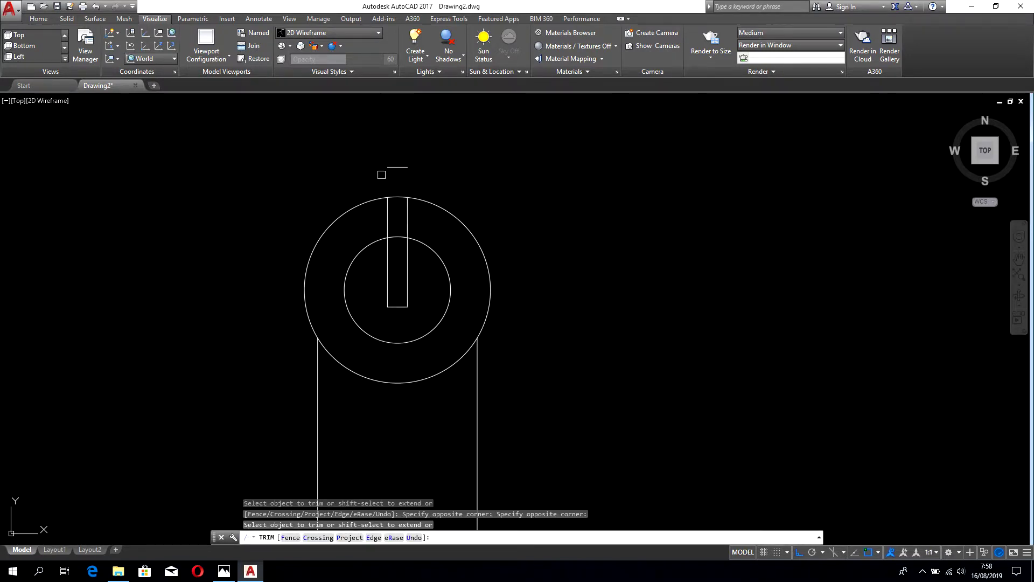
left_click(420, 261)
left_click(377, 296)
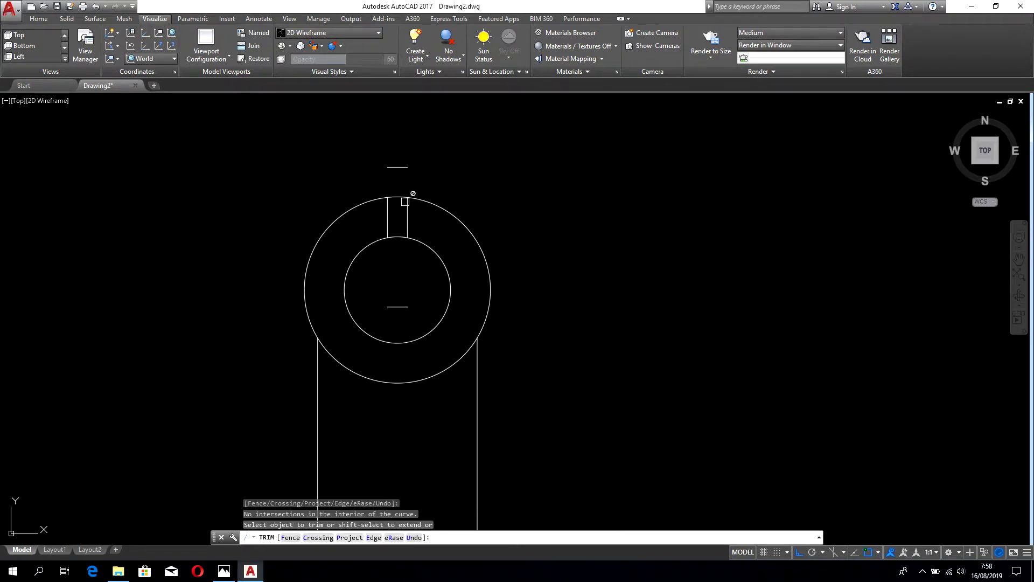
- Erase the two leftover short lines and reframe the outline
key("Escape")
left_click(409, 298)
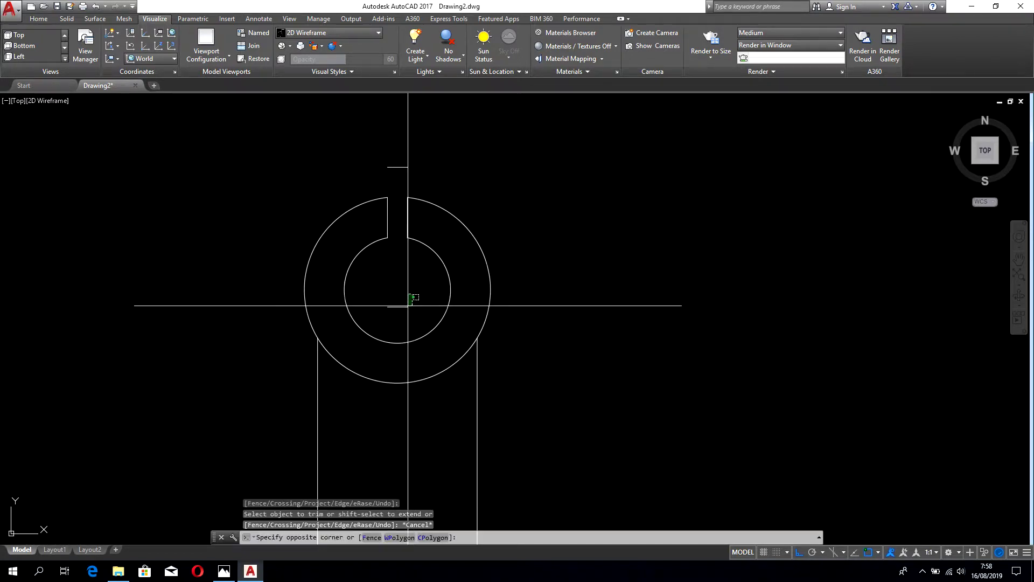
left_click(393, 314)
left_click(387, 167)
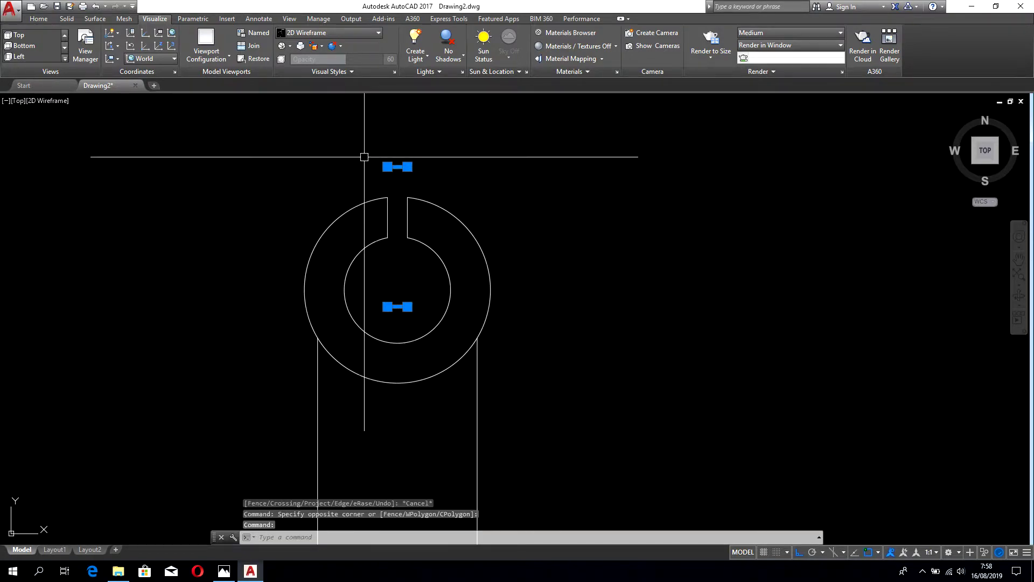
key("Delete")
middle_click_drag(467, 252, 595, 166)
scroll(595, 166, "down", 3)
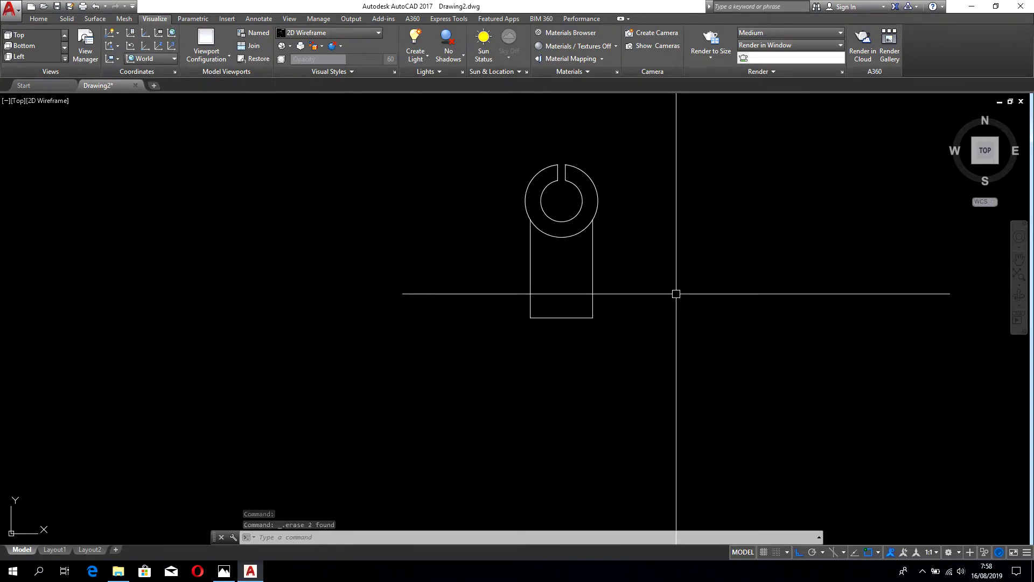
scroll(628, 127, "up", 2)
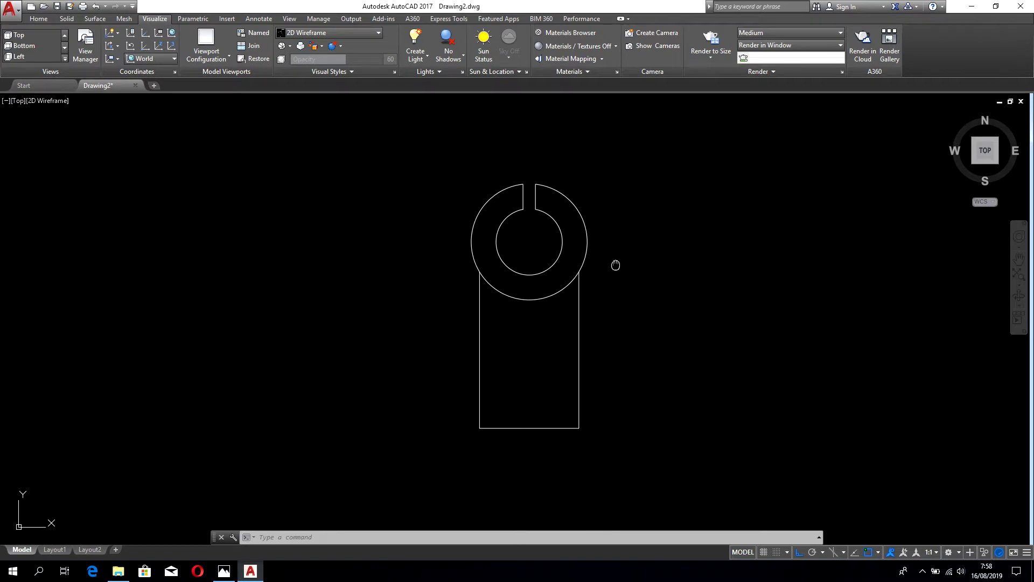
- Clear the selection and switch to the SE Isometric view via the ViewCube
left_click(637, 132)
left_click(413, 370)
left_click(621, 206)
key("Escape")
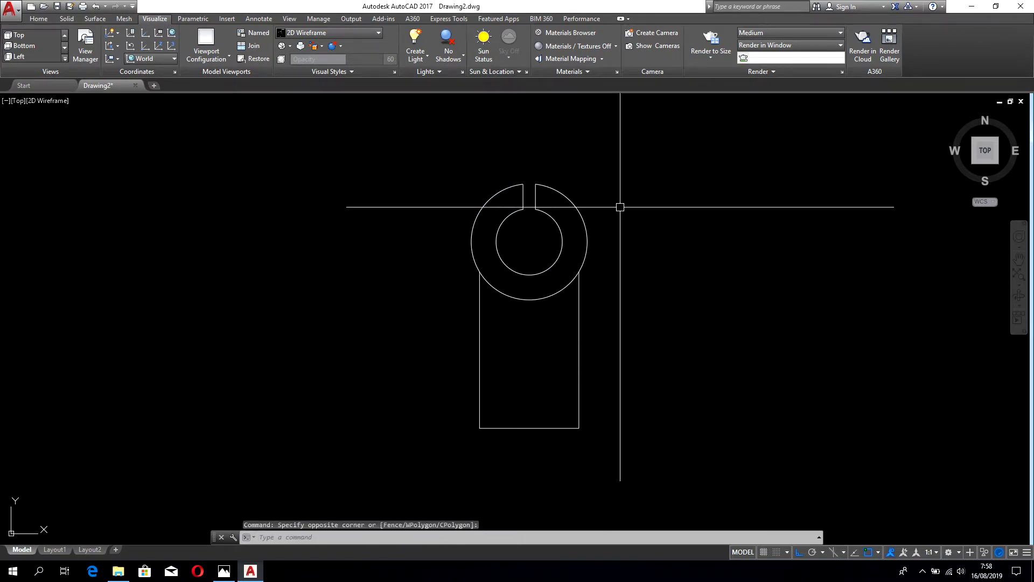
left_click(563, 233)
key("Escape")
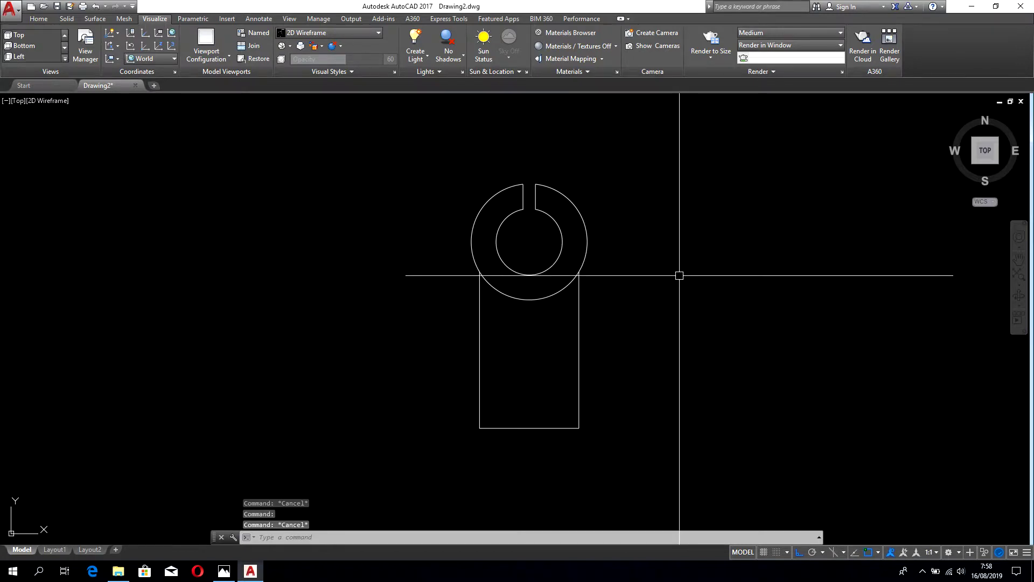
mouse_move(985, 150)
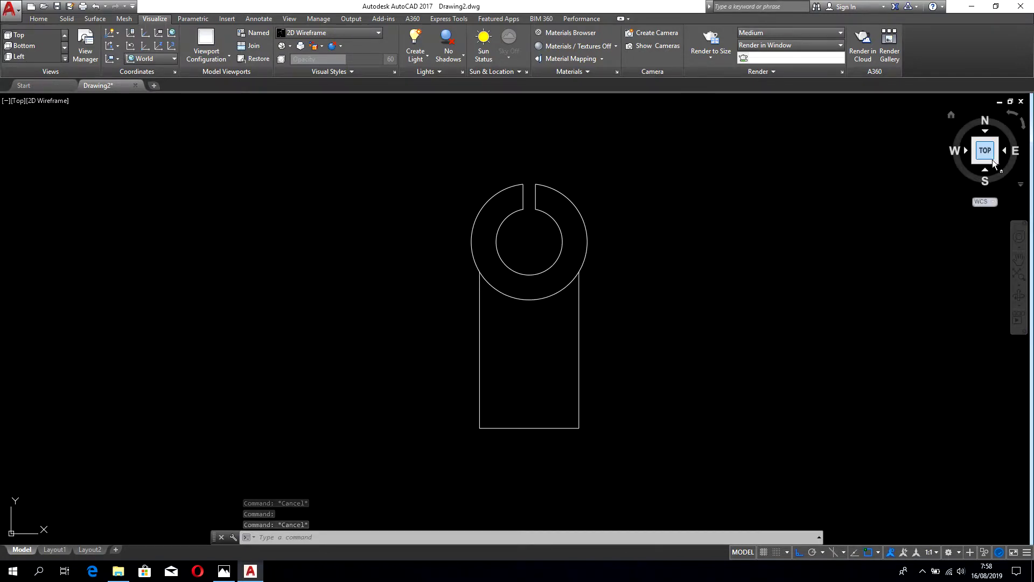
left_click(995, 161)
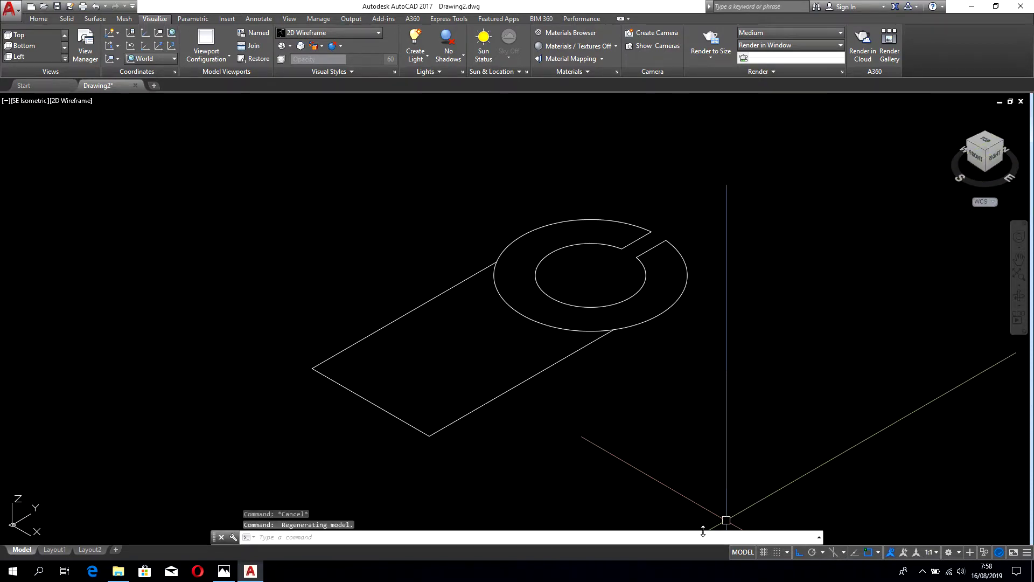
- Press-pull the slotted ring area up 56 units into a hollow slotted cylinder
type("PR")
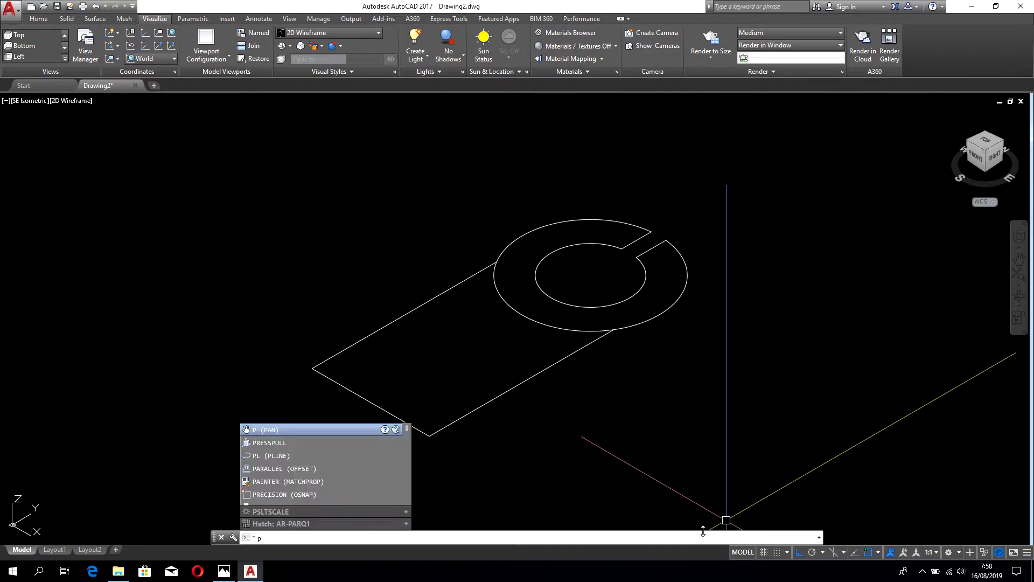
type("E")
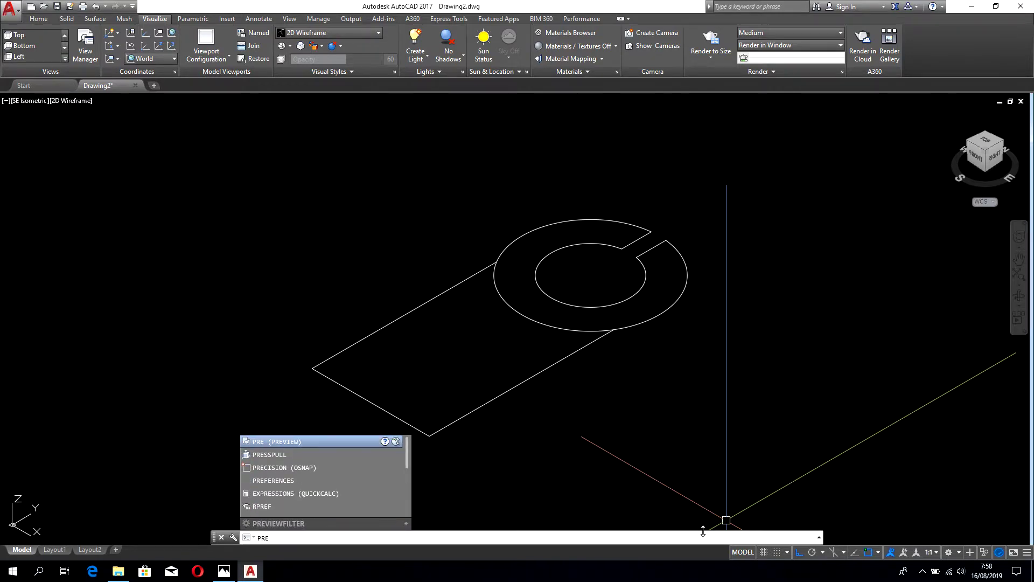
key("BackSpace")
key("BackSpace")
key("BackSpace")
type("RENDER")
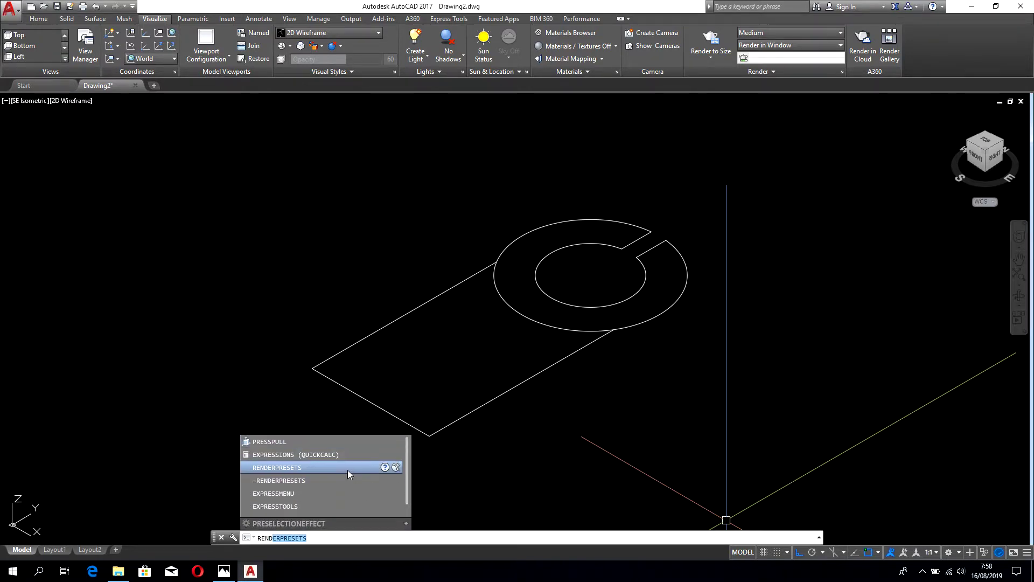
left_click(357, 440)
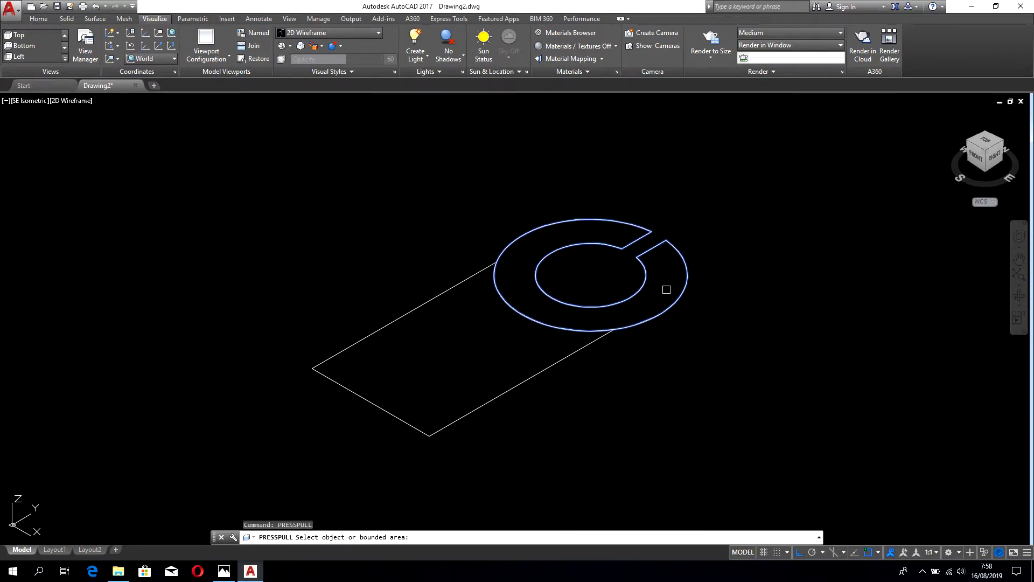
left_click(543, 306)
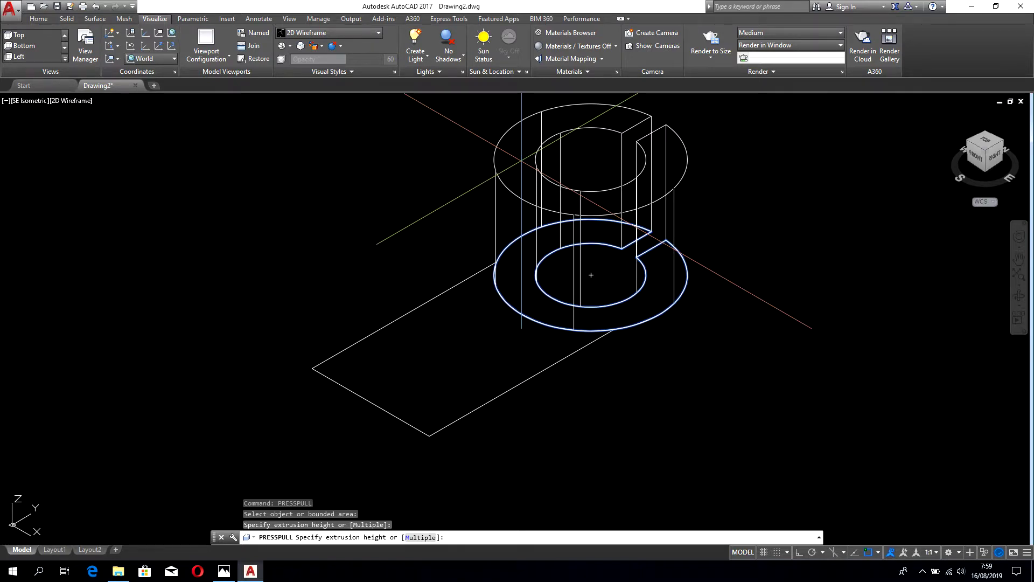
type("56")
key("Return")
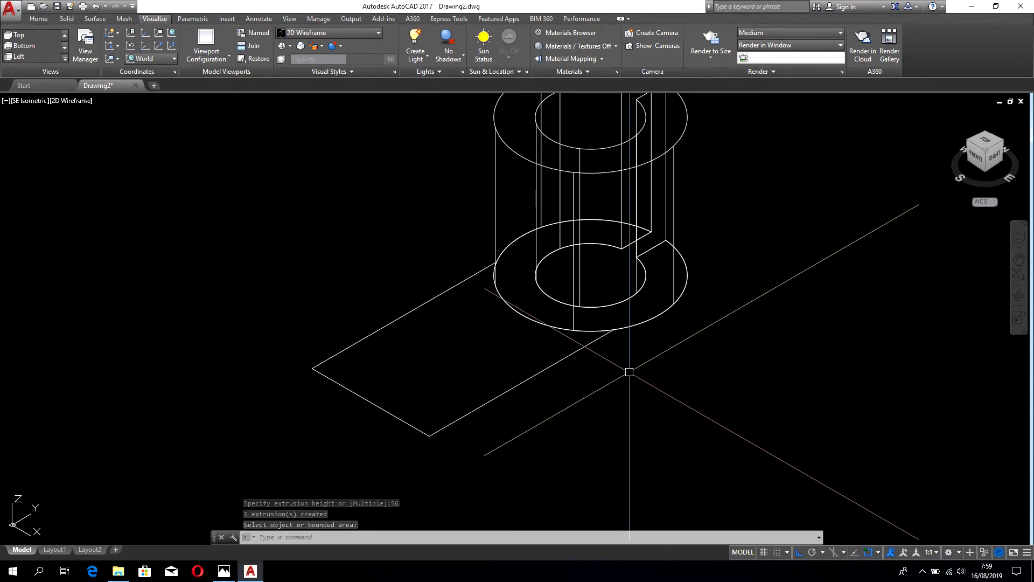
key("Escape")
key("Return")
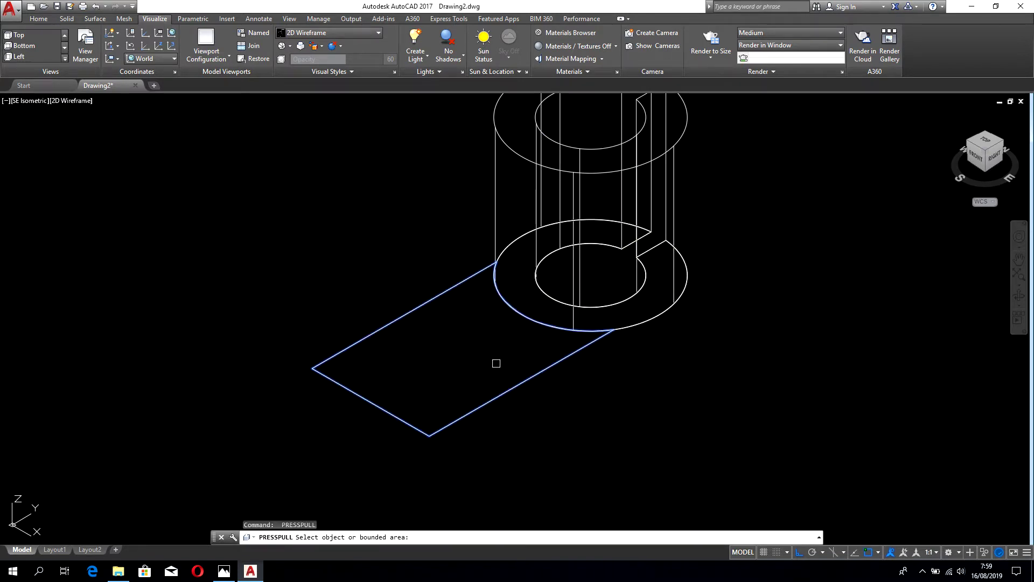
- Check the reference, then press-pull the rectangle 24 units into the base block
left_click(223, 575)
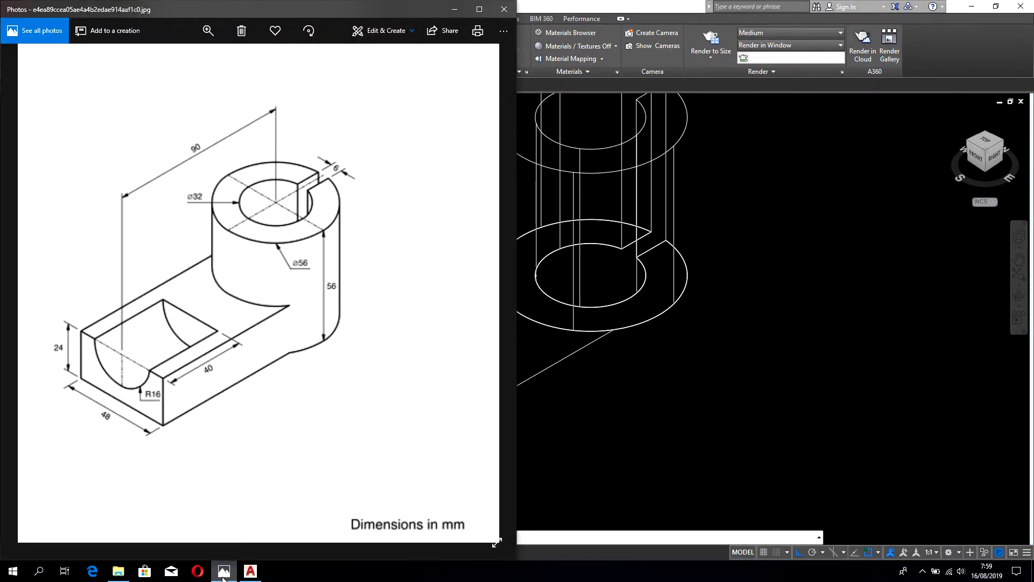
left_click(223, 575)
left_click(404, 360)
type("24")
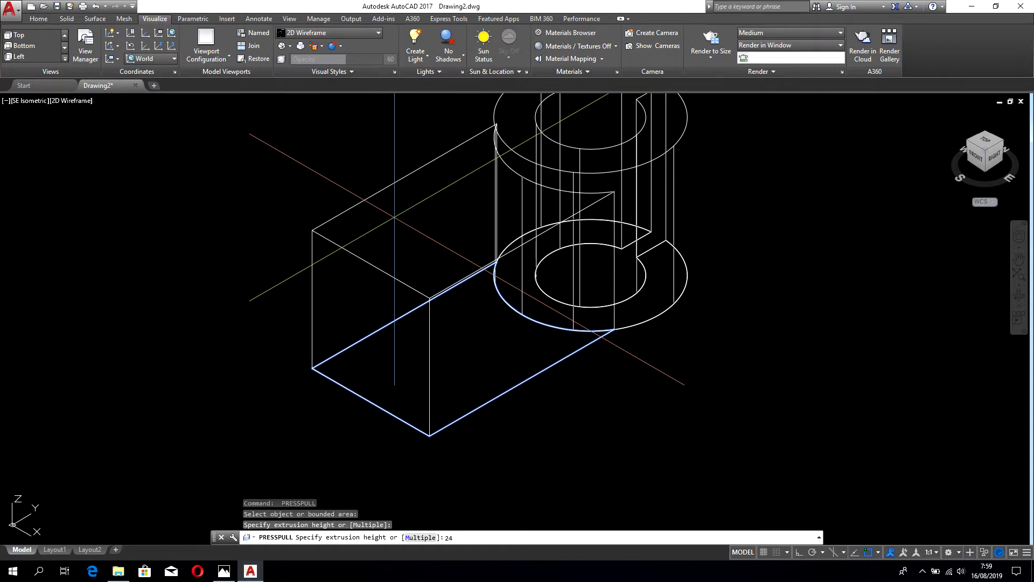
key("Return")
scroll(657, 386, "down", 2)
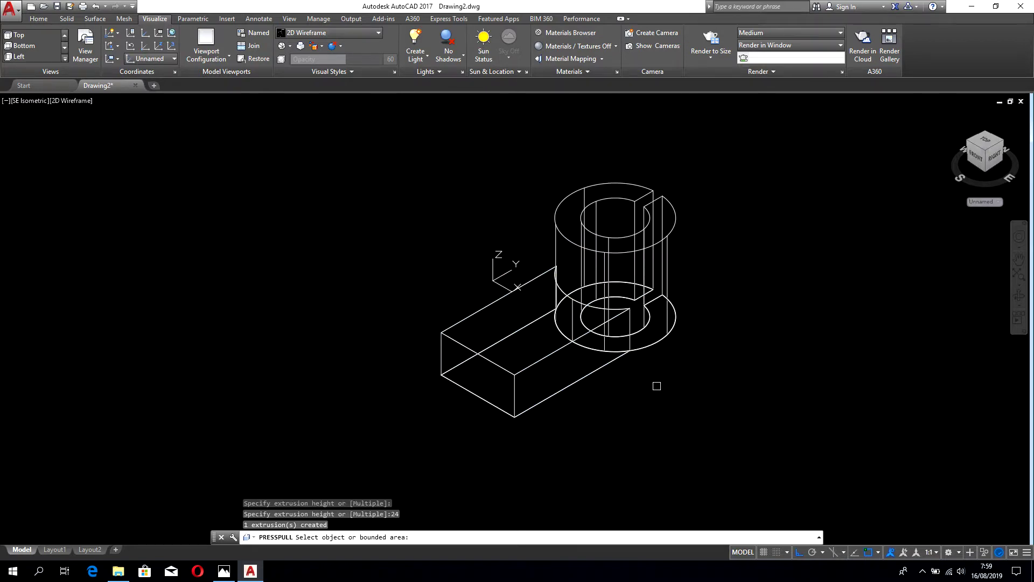
key("Return")
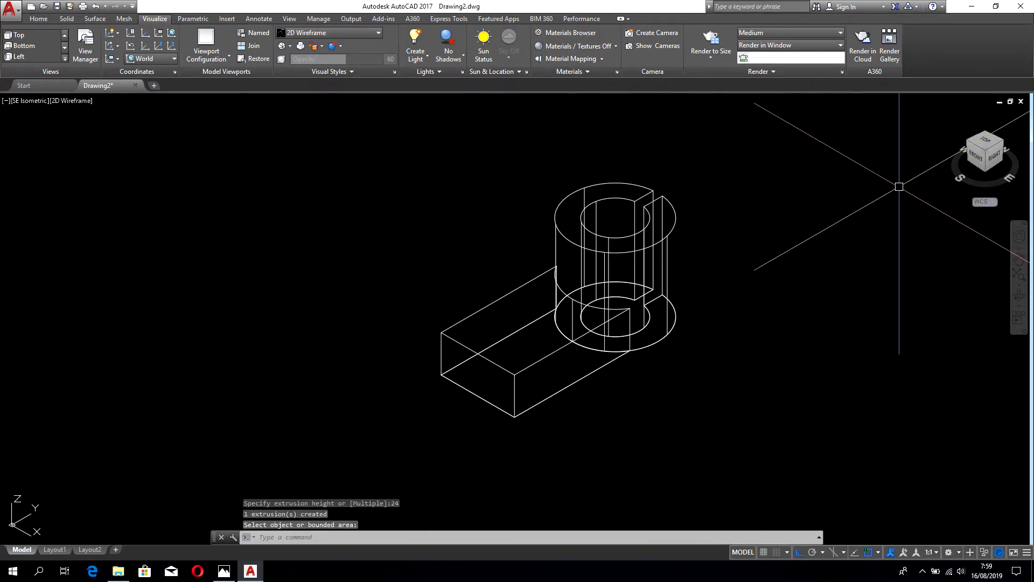
- Switch to the Front view and zoom into the reference to recheck the R16 groove and 40 length
left_click(978, 158)
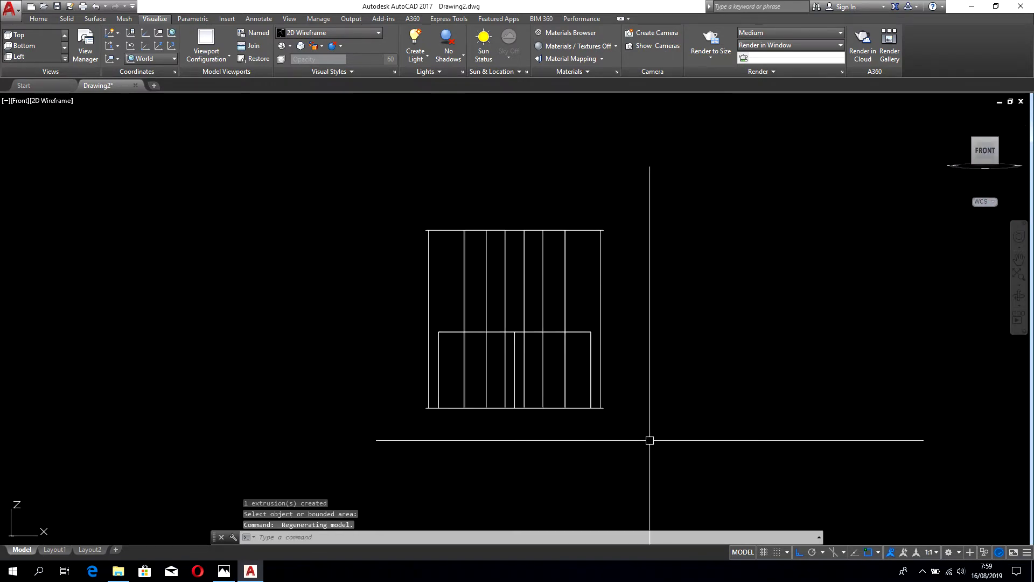
left_click(224, 572)
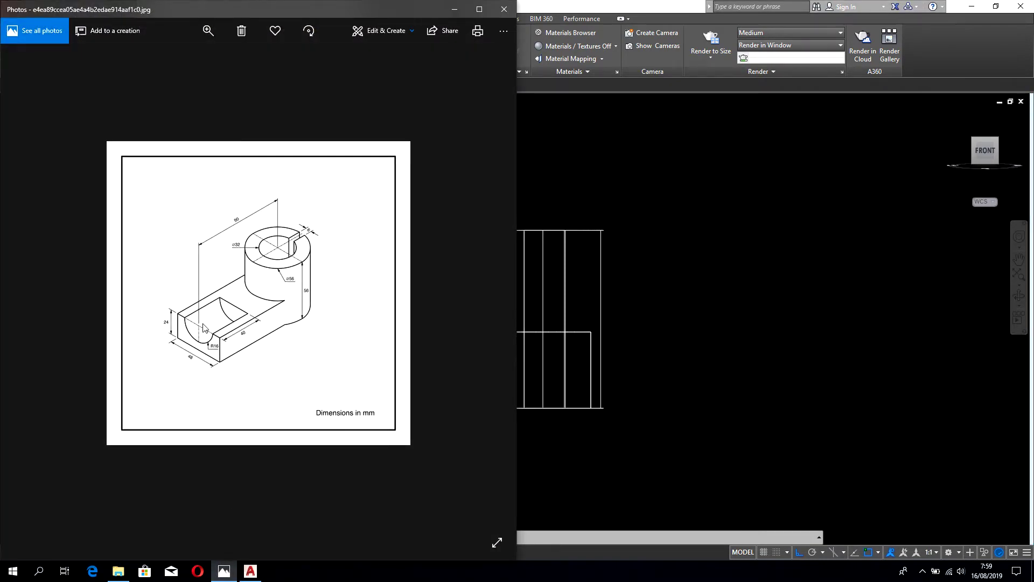
scroll(191, 366, "up", 1)
scroll(189, 362, "up", 1)
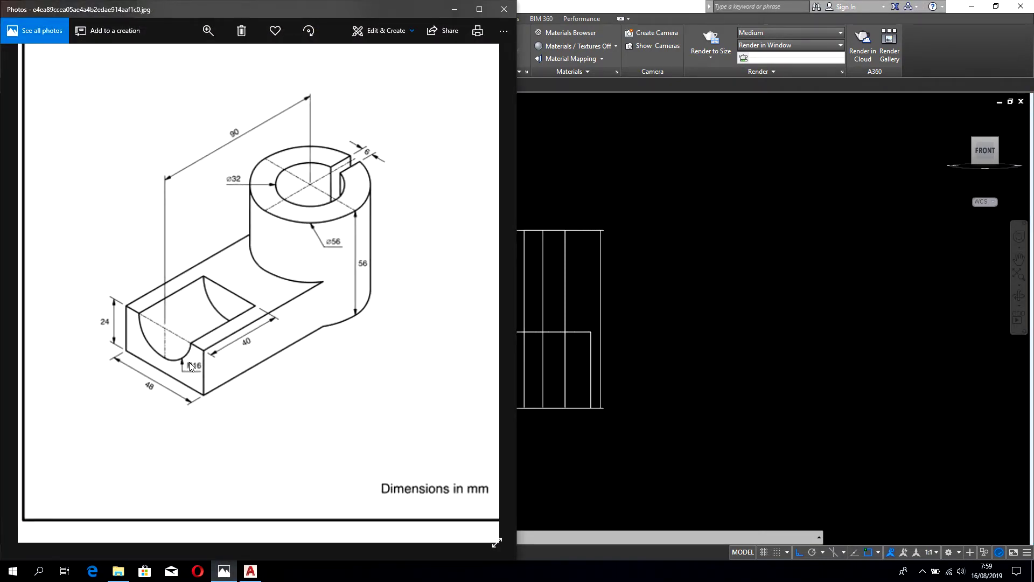
scroll(189, 362, "up", 1)
scroll(200, 348, "up", 1)
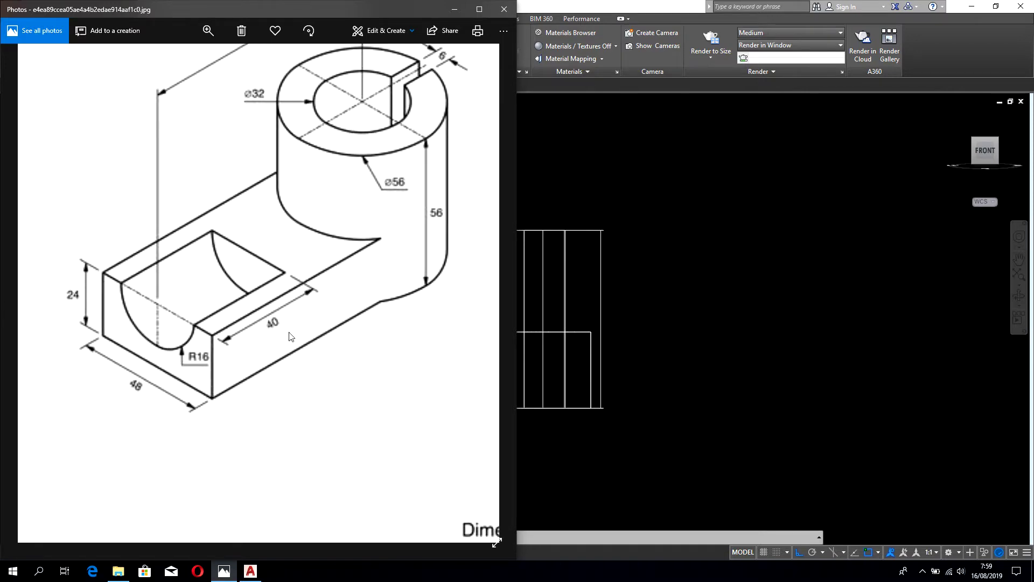
- Orbit and pan to a close angled view of the base block's end and the ring
left_click(778, 320)
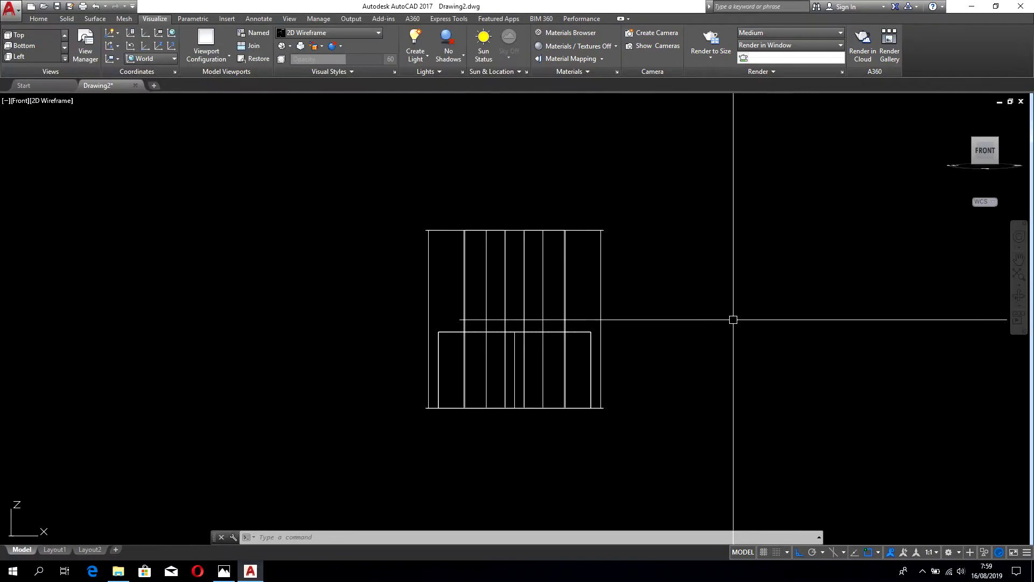
scroll(524, 329, "up", 2)
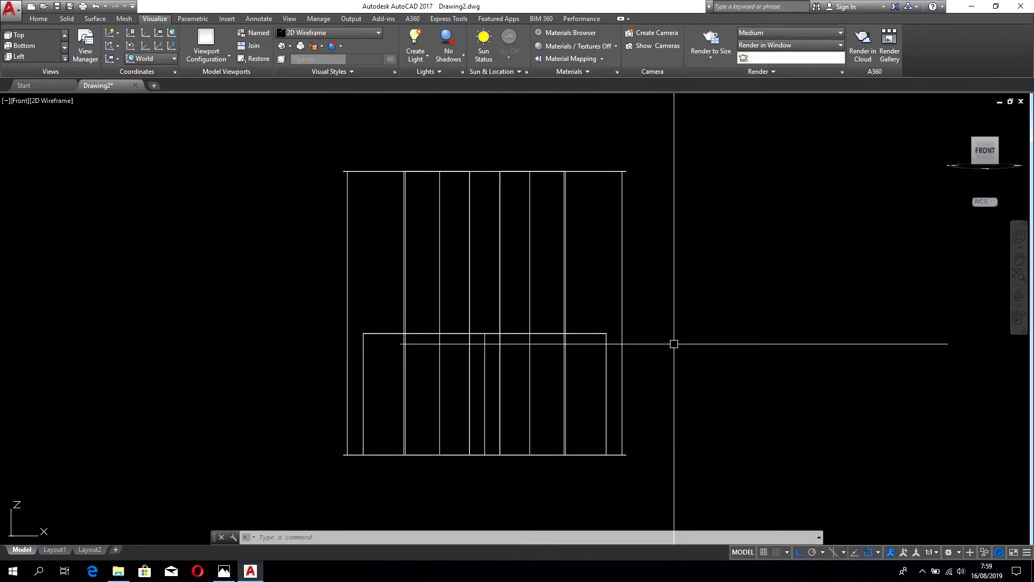
middle_click_drag(673, 341, 599, 391, "shift")
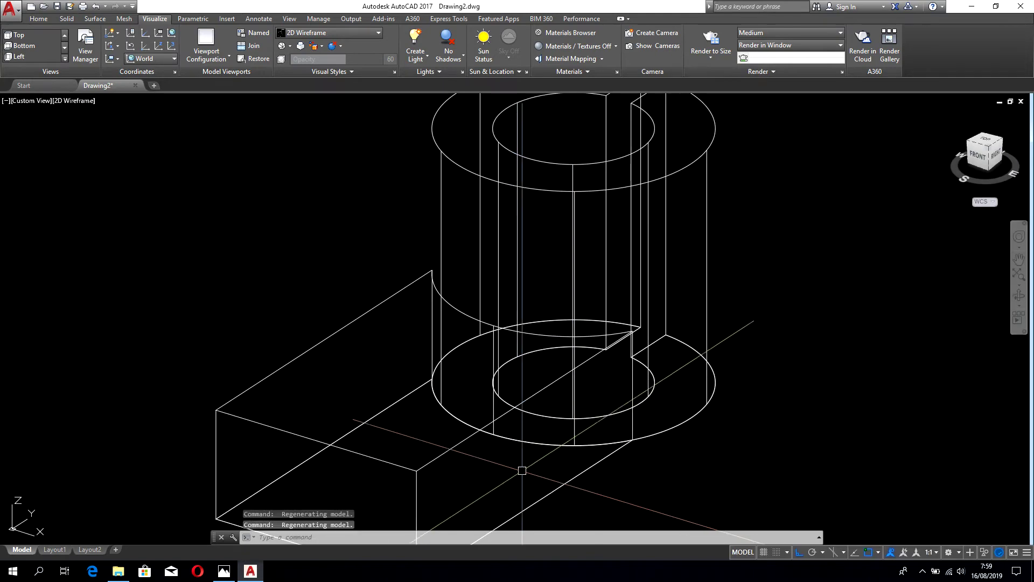
middle_click_drag(527, 464, 601, 357)
type("c")
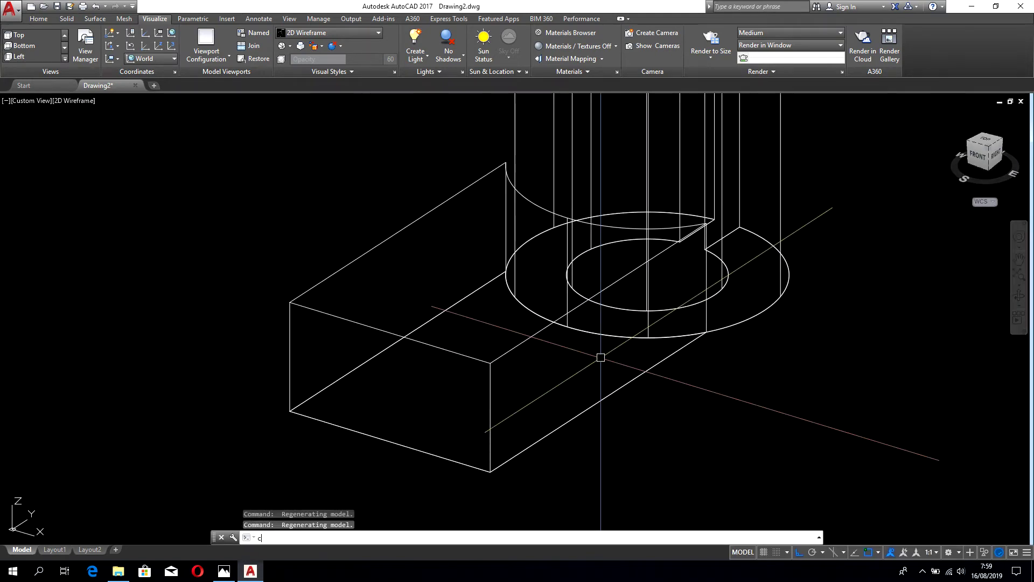
- Draw an R16 circle centred on the midpoint of the end face's top edge, then orbit to check it
key("Return")
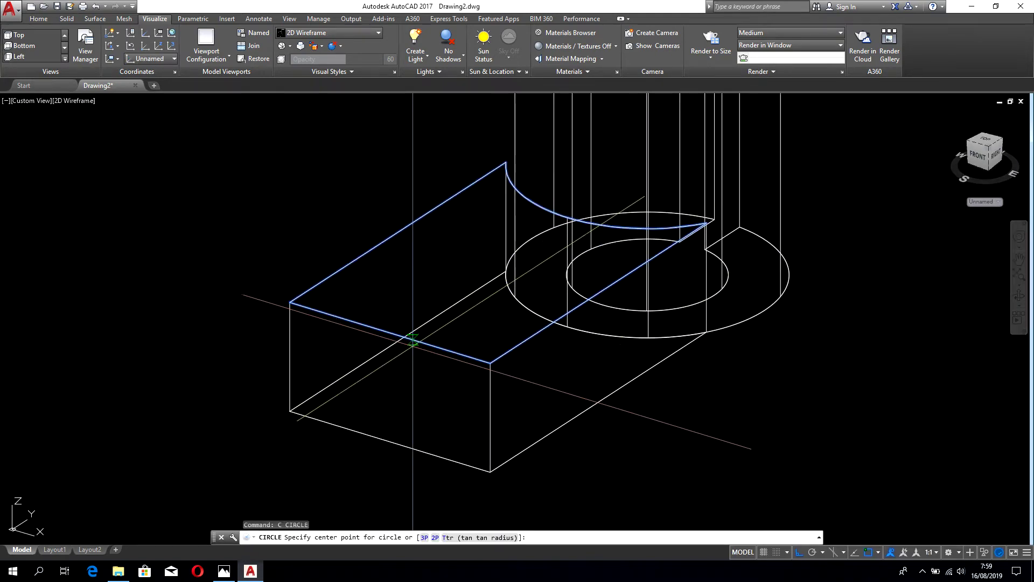
left_click(390, 332)
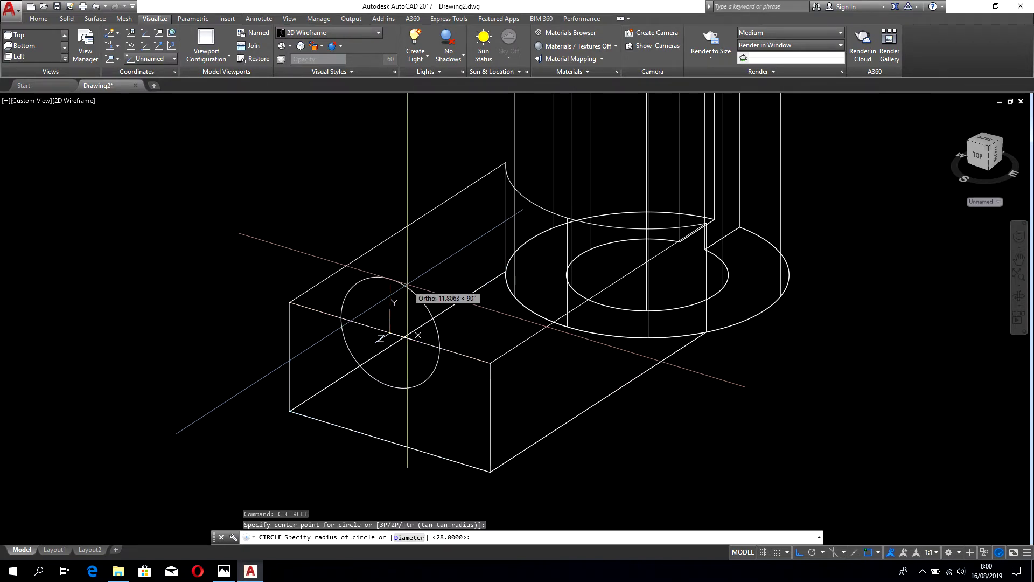
type("16")
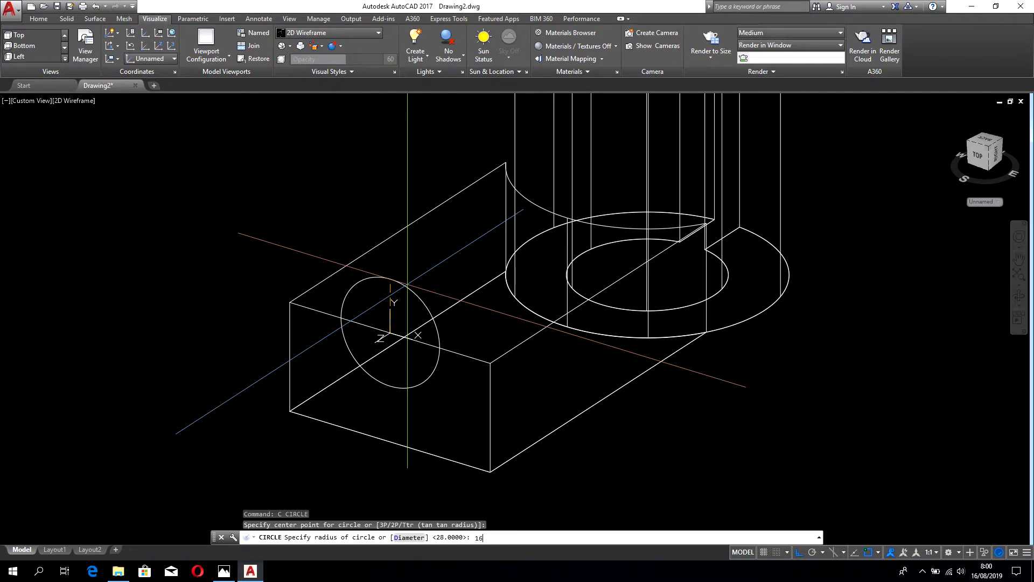
key("Return")
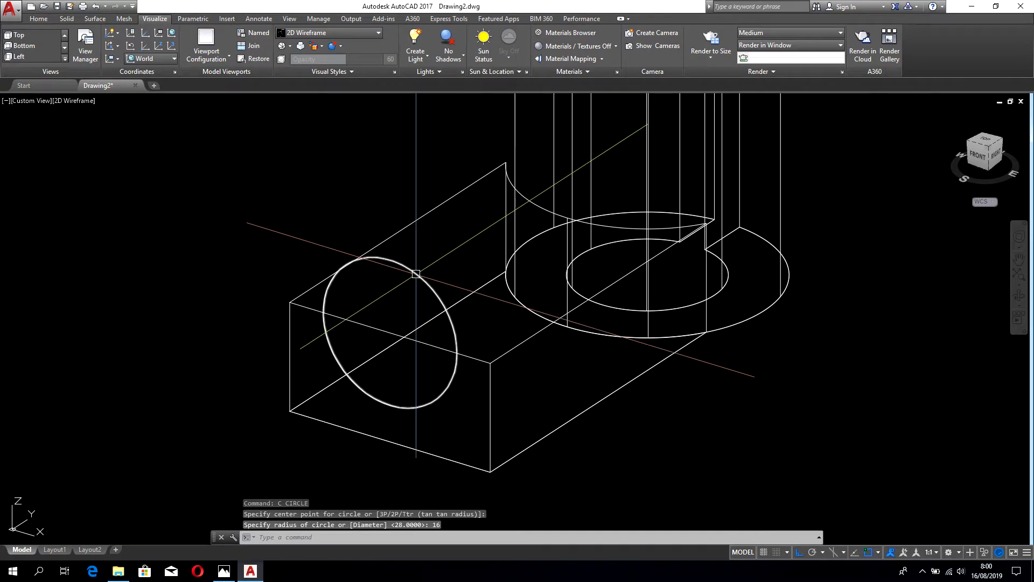
mouse_move(442, 386)
middle_mouse_down("shift")
mouse_move(448, 372)
mouse_move(428, 376)
middle_mouse_up("shift")
- Press-pull the end-face half-circle outward 40, then undo the mistaken extrusion
type("P")
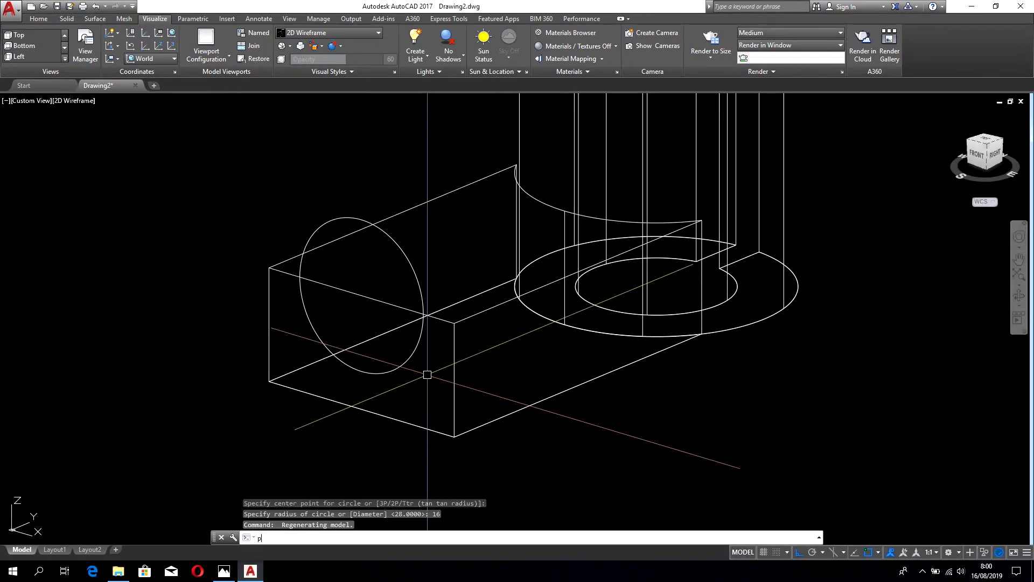
type("RE")
key("Down")
key("Down")
key("Down")
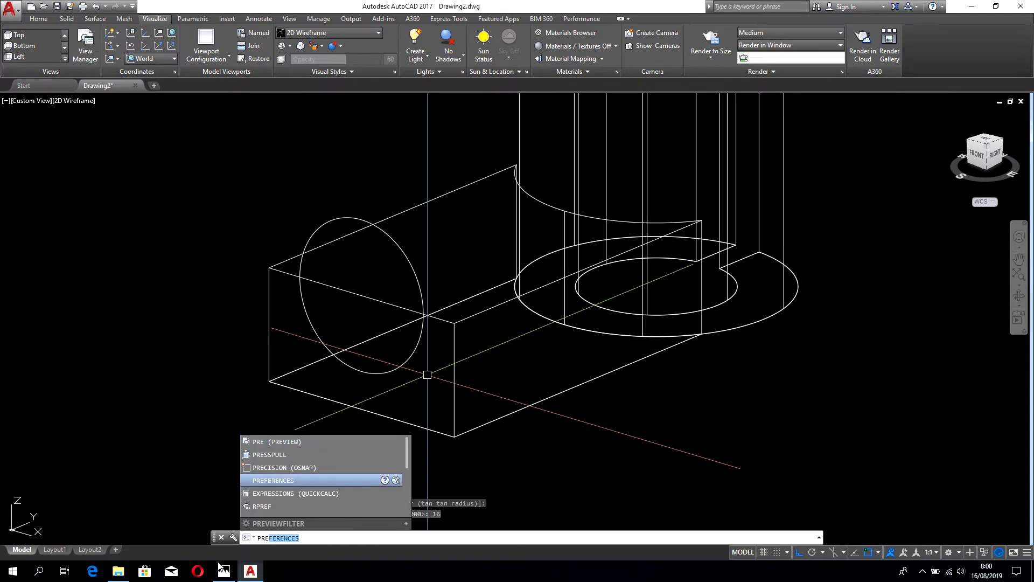
left_click(224, 571)
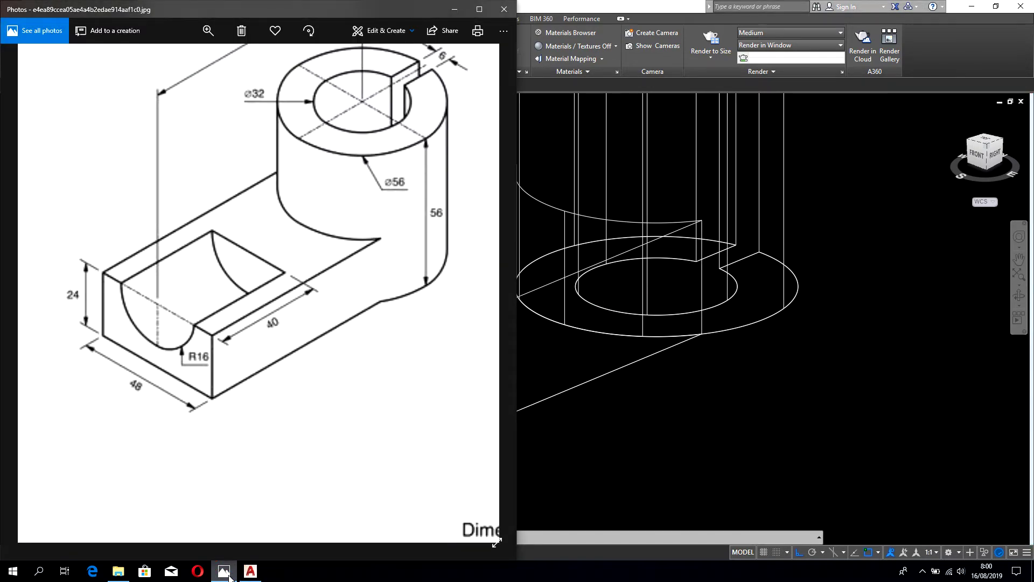
left_click(228, 575)
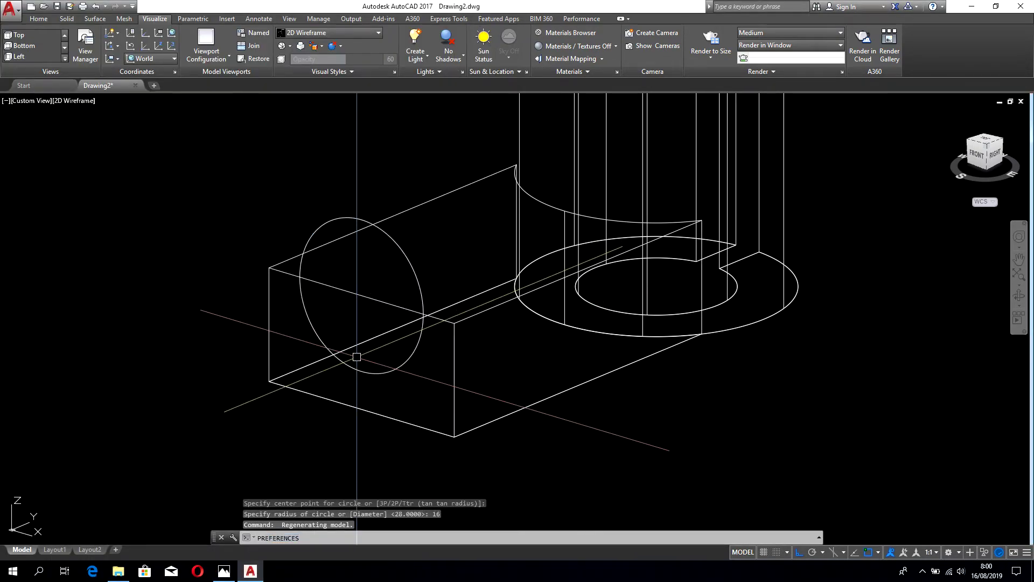
type("preds")
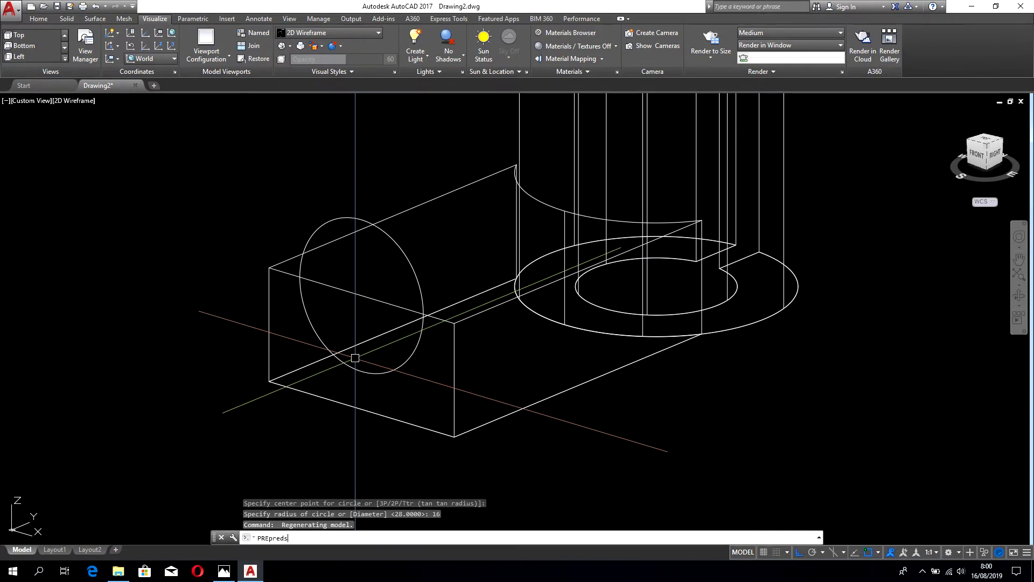
key("Escape")
type("p")
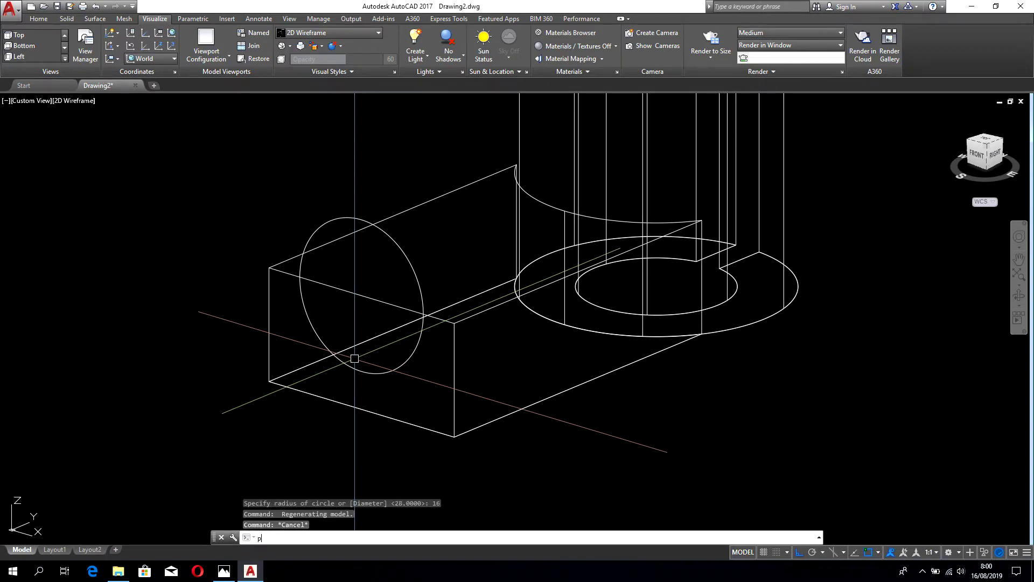
type("resspull")
key("Return")
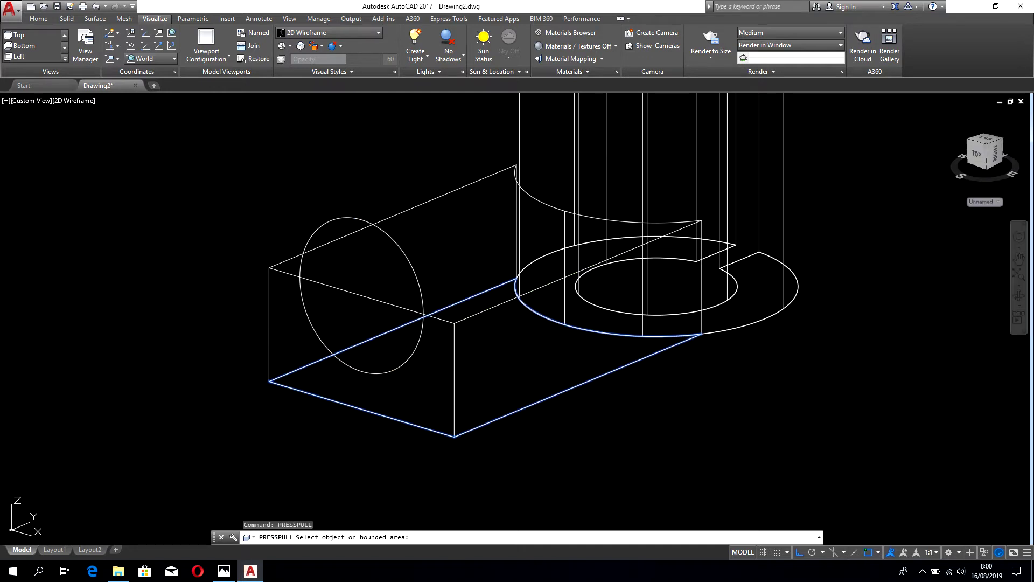
left_click(348, 327)
type("40")
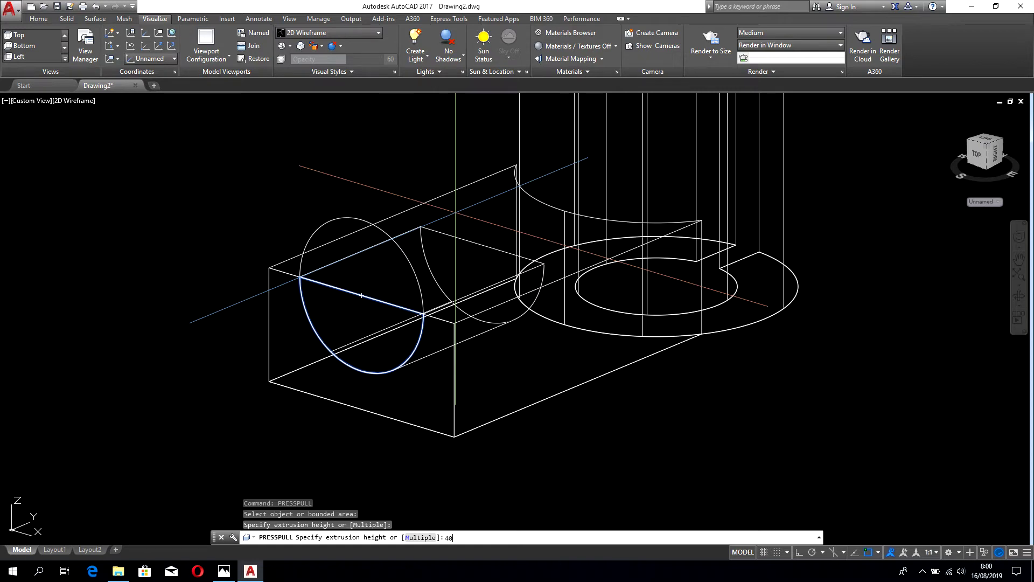
key("Return")
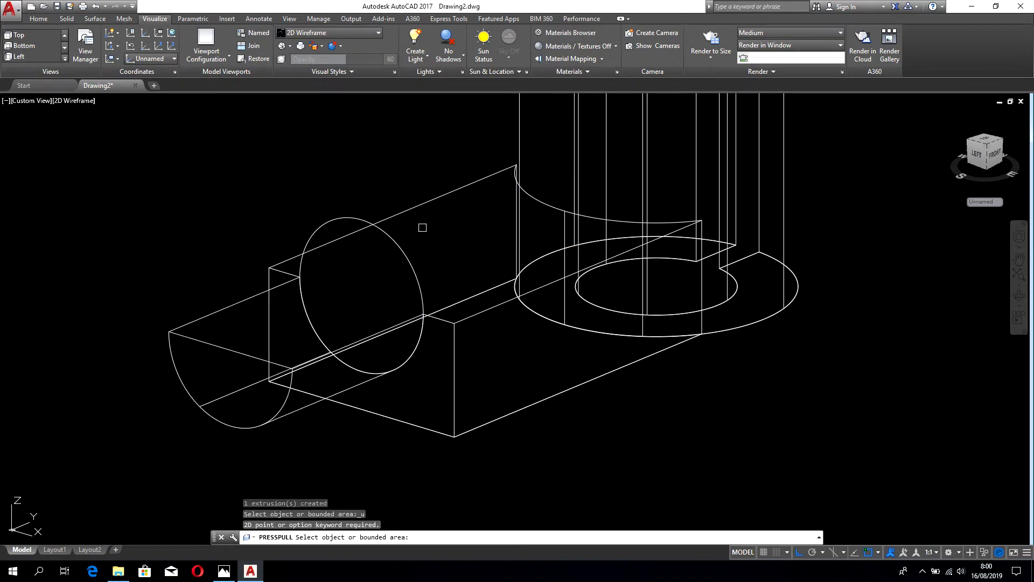
key("ctrl+z")
key("ctrl+z")
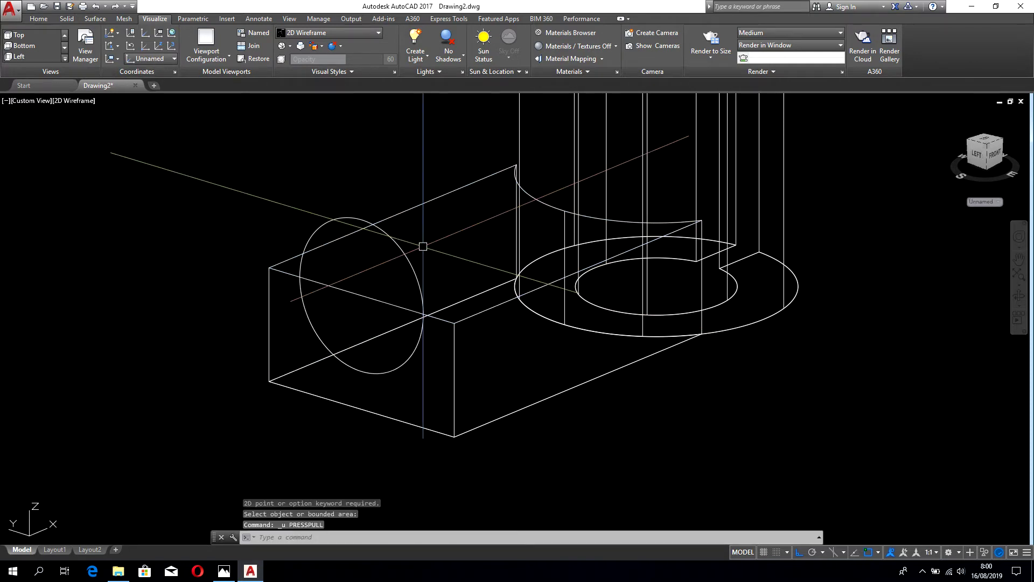
- Press-pull the lower half-circle region -40 to cut the R16 channel into the block
type("PRE")
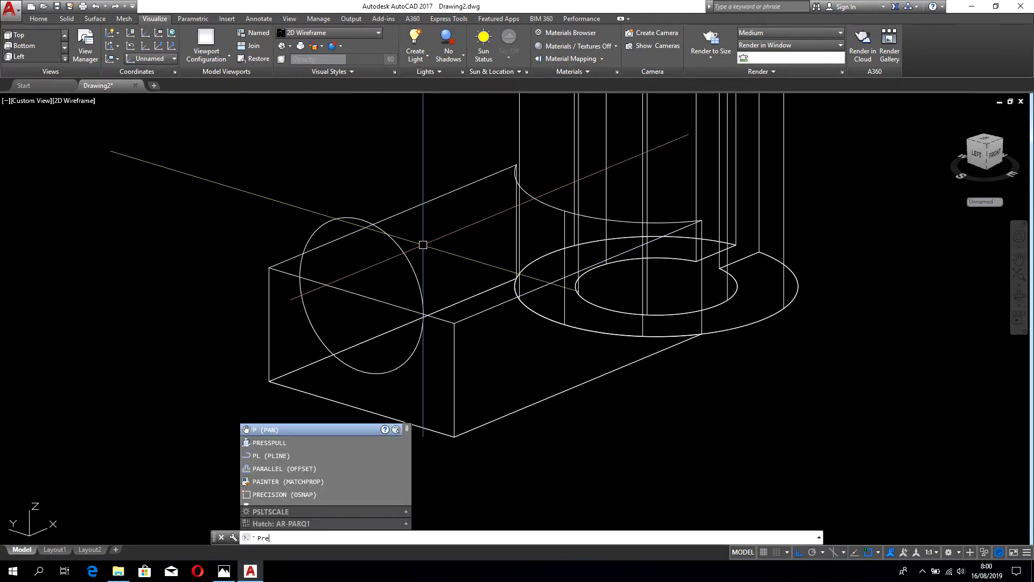
type("S")
key("Return")
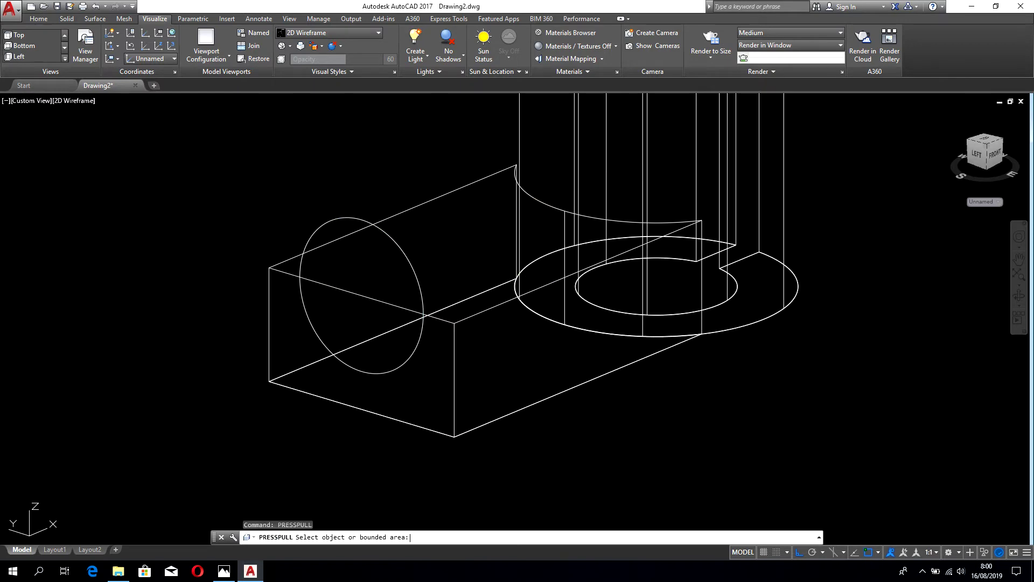
left_click(370, 332)
type("-40")
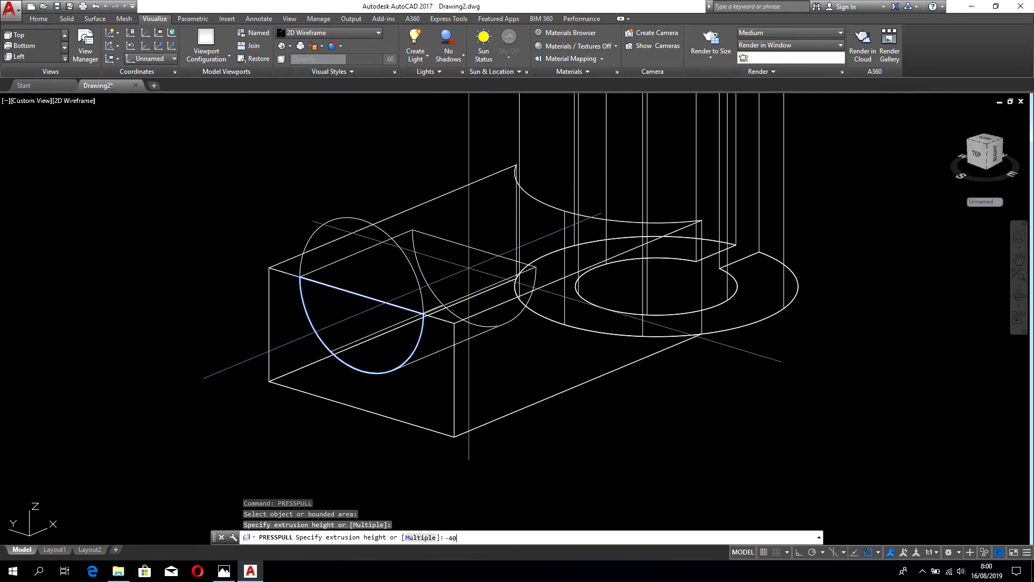
key("Return")
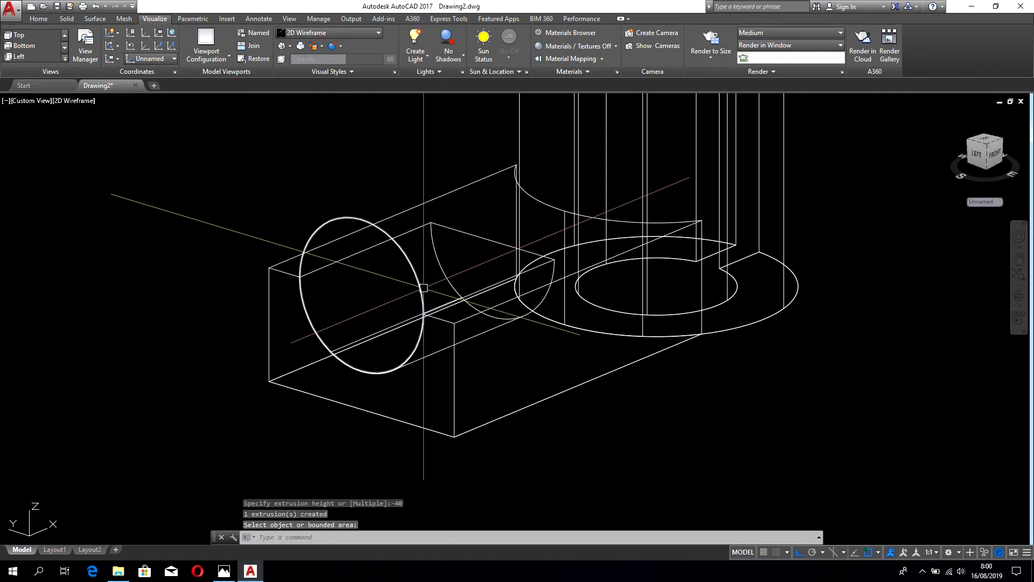
- Erase the leftover circle and return to the SE Isometric view
key("Escape")
left_click(374, 240)
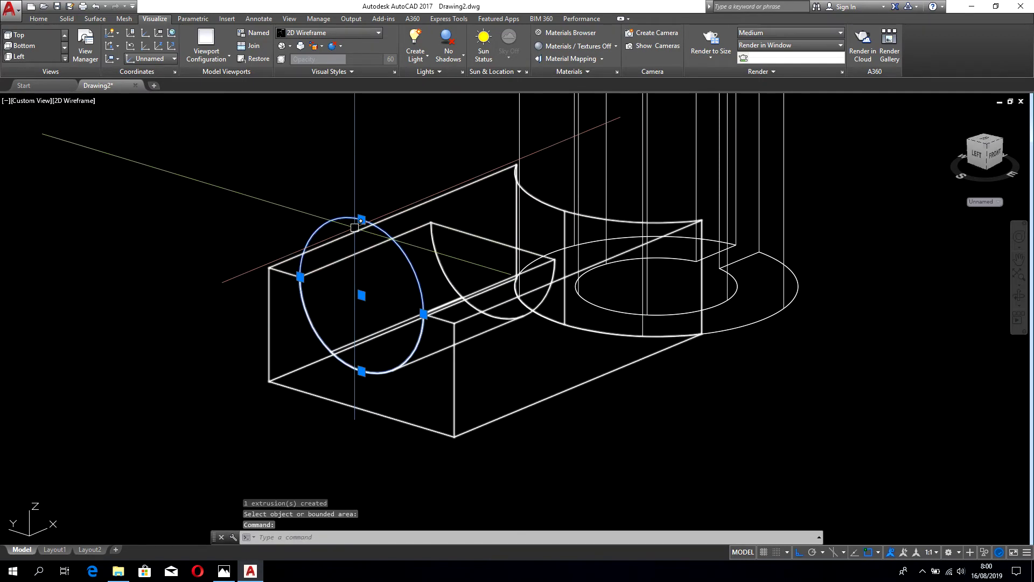
key("Delete")
middle_click_drag(453, 260, 526, 411)
scroll(474, 258, "down", 2)
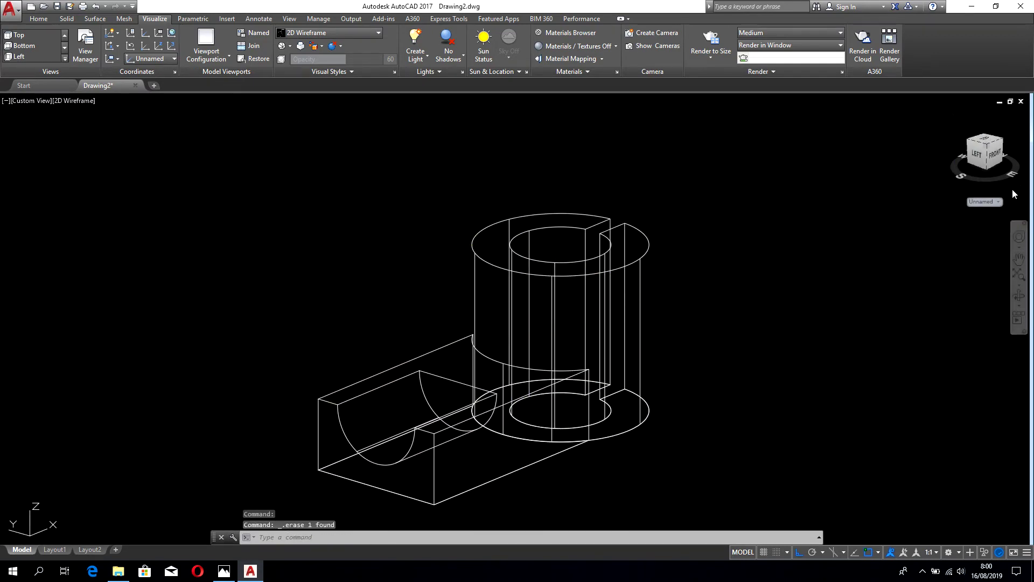
left_click(996, 155)
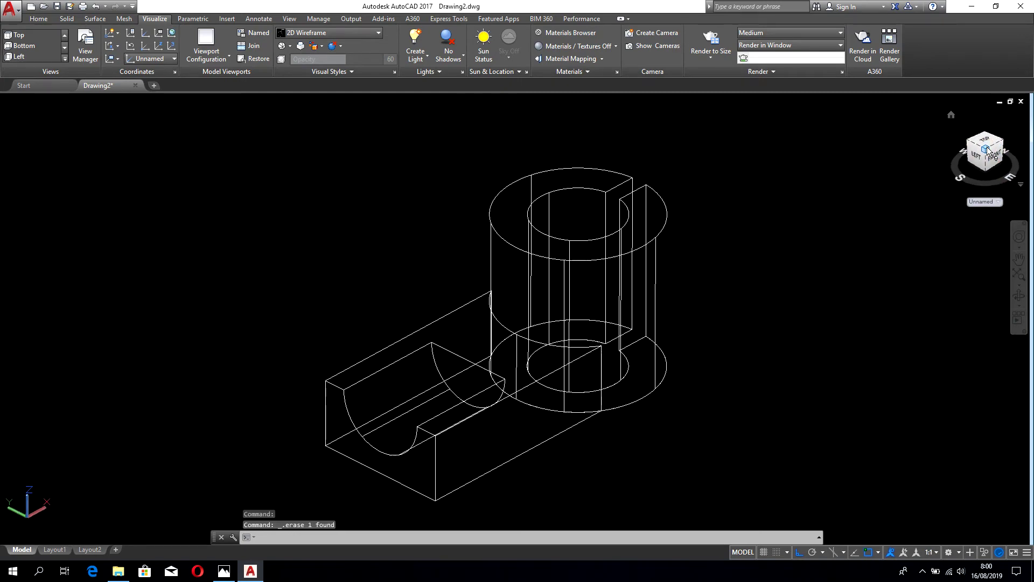
- Union all seven objects into a single solid using a crossing window
left_click(770, 139)
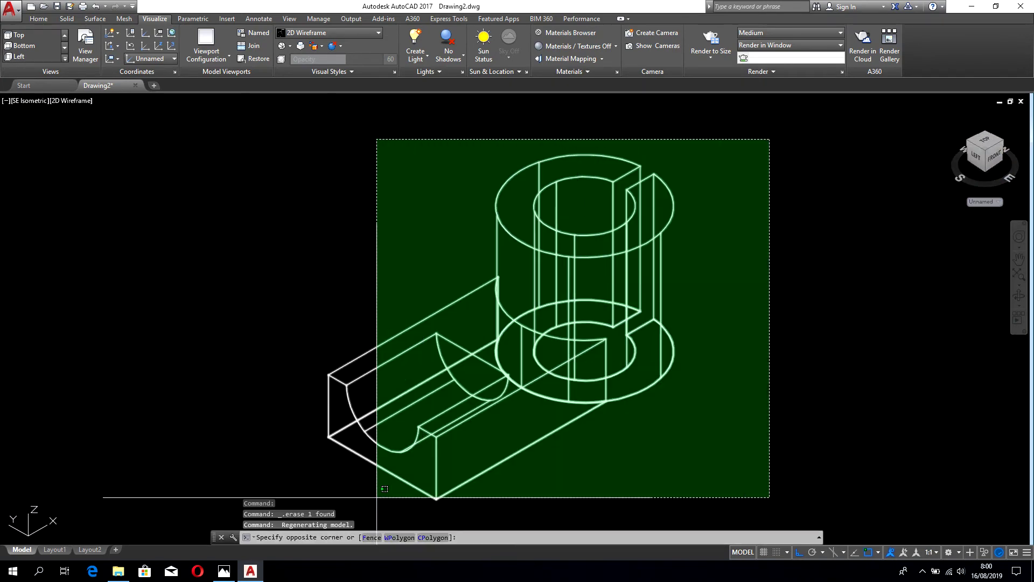
left_click(349, 470)
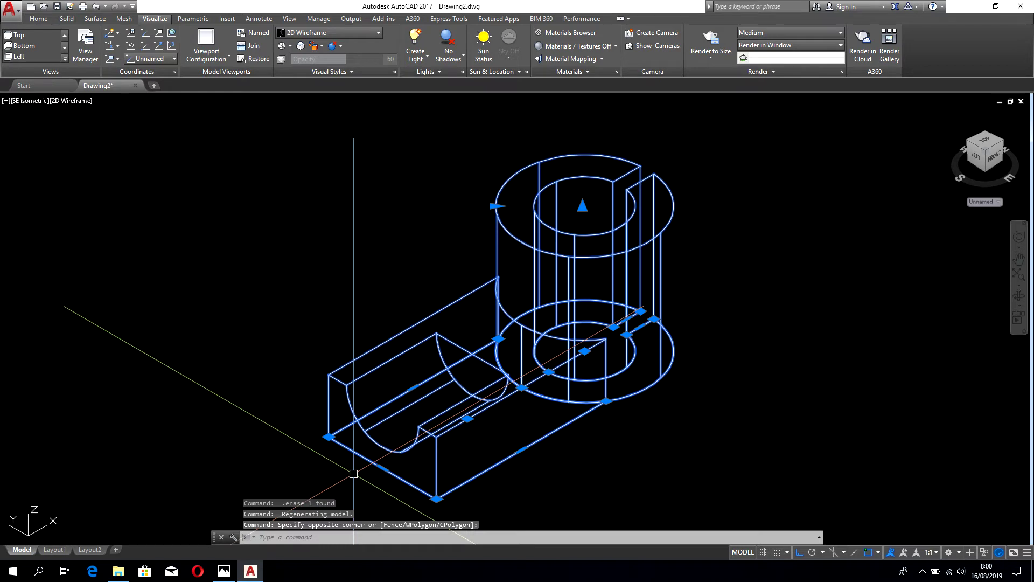
type("u")
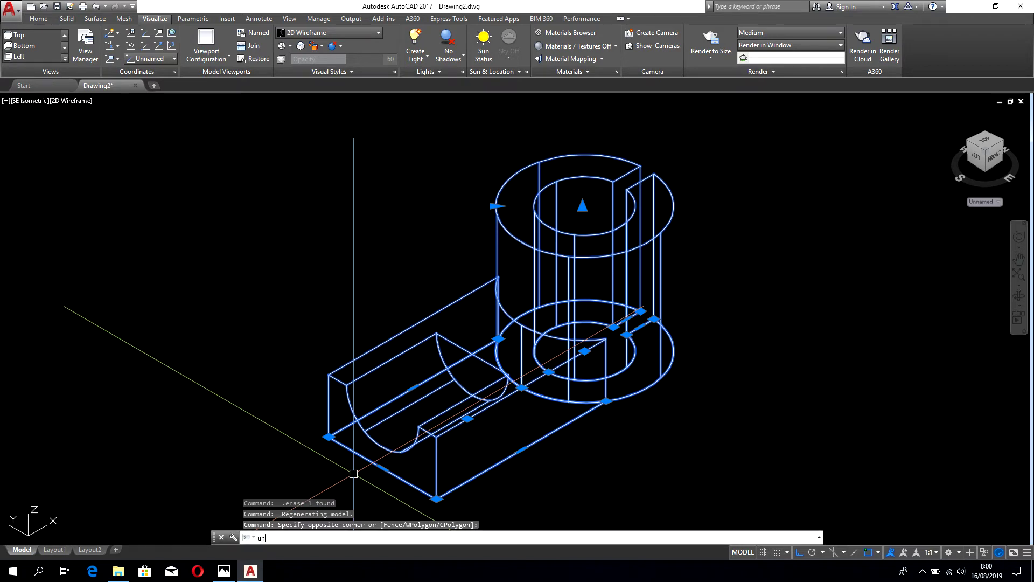
type("n")
key("Return")
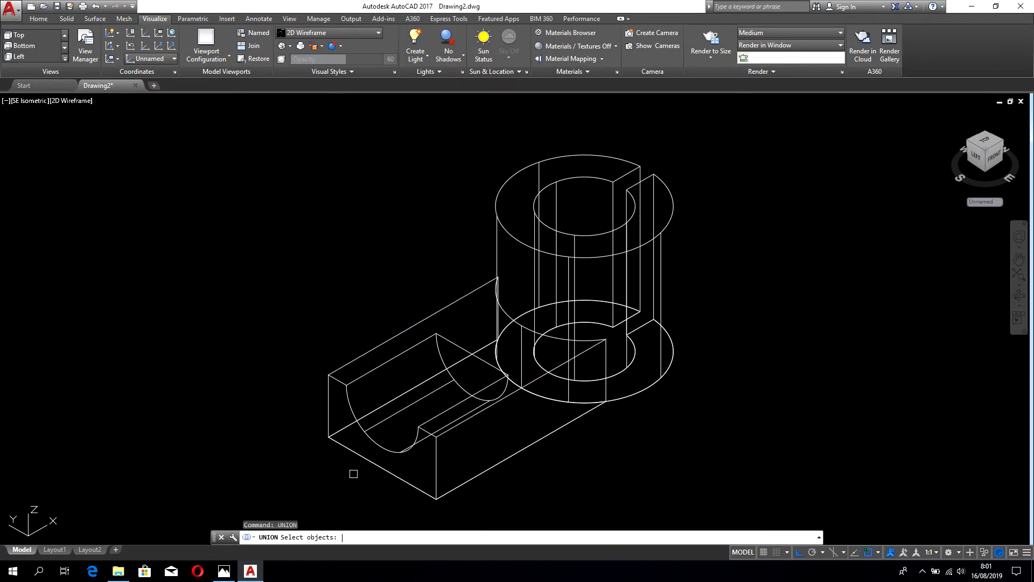
left_click(803, 157)
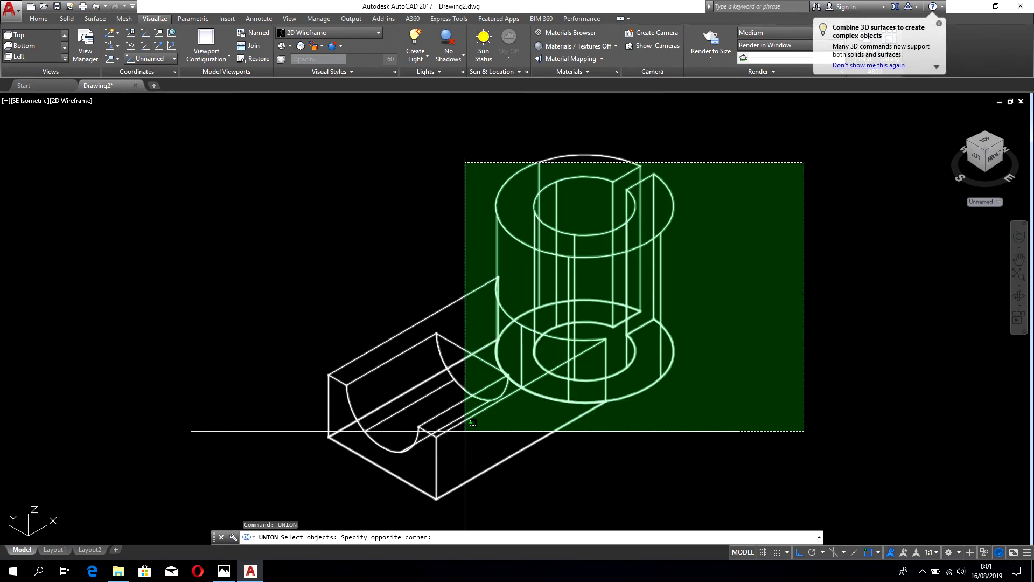
left_click(410, 431)
key("Return")
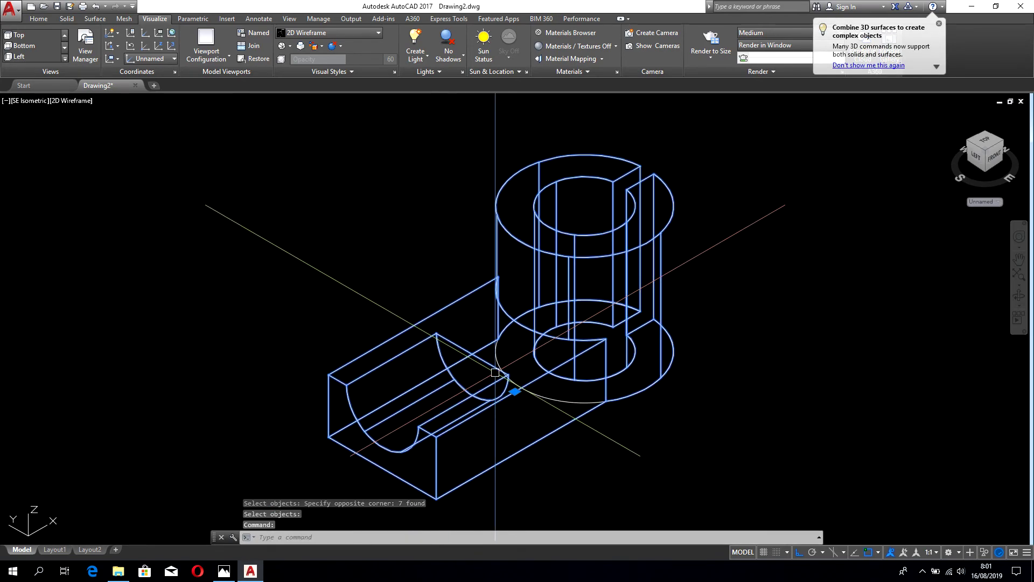
- Set the visual style to Realistic, then to Shaded with Edges, and nudge the view
left_click(71, 101)
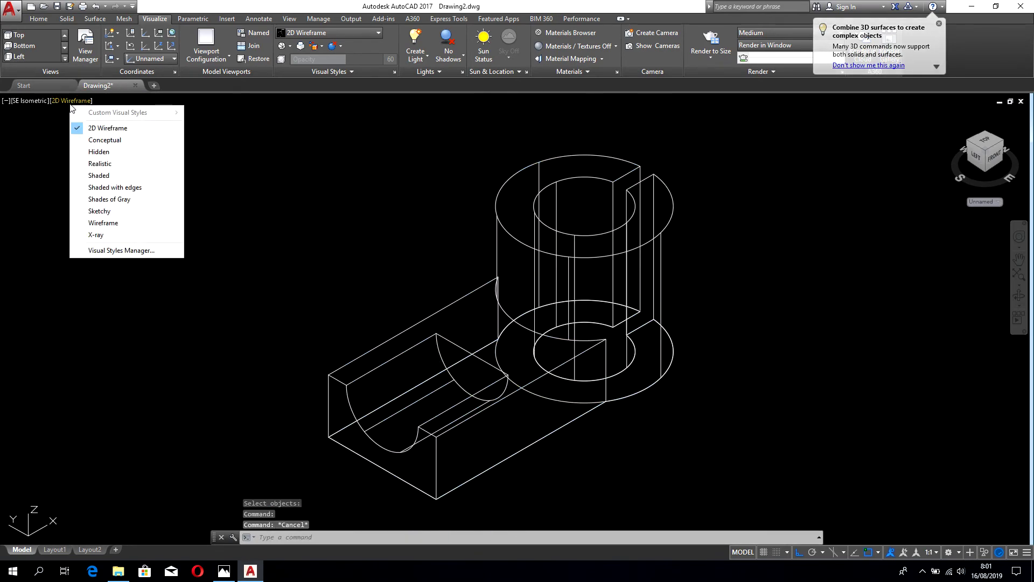
left_click(118, 164)
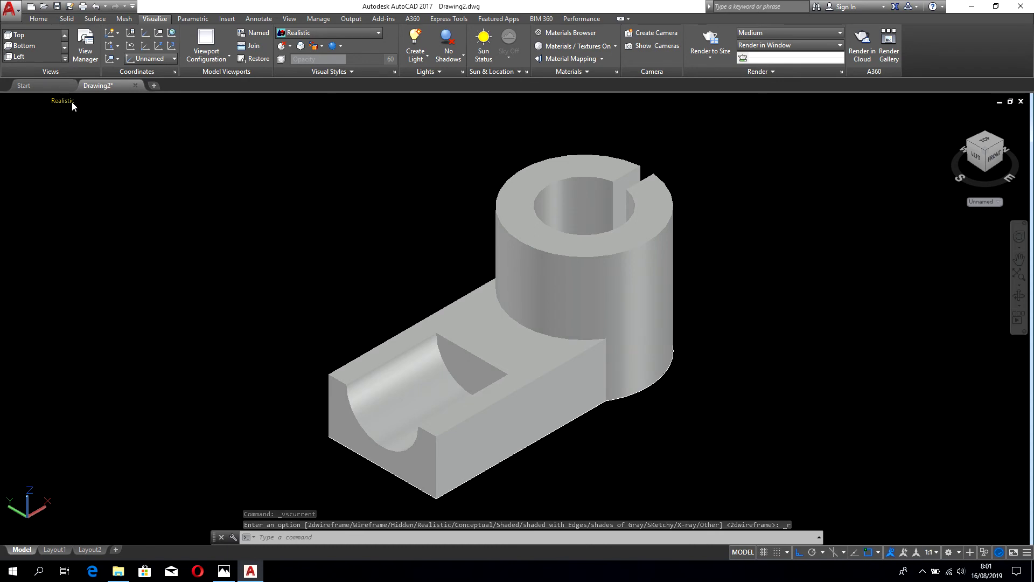
left_click(73, 103)
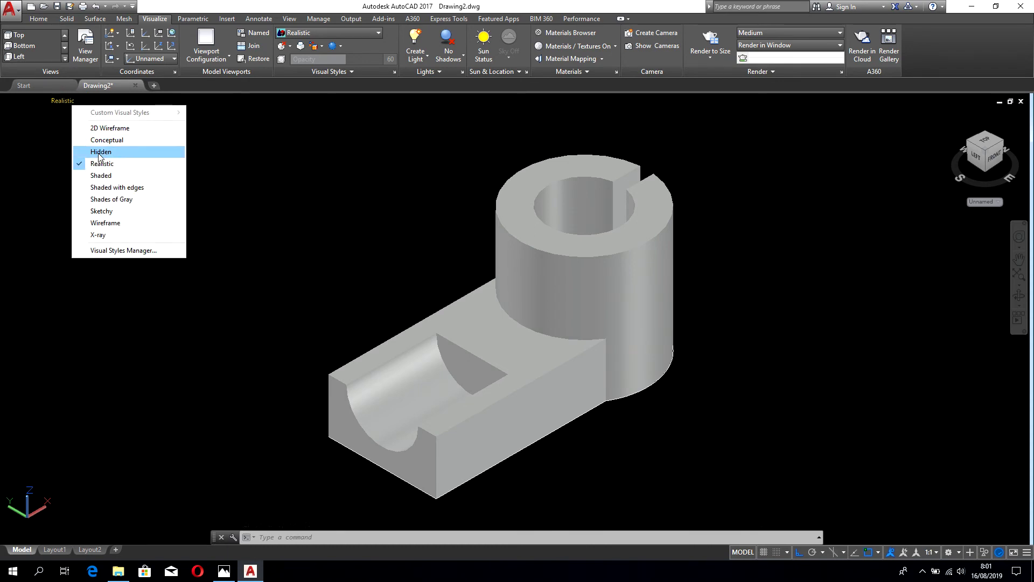
left_click(124, 189)
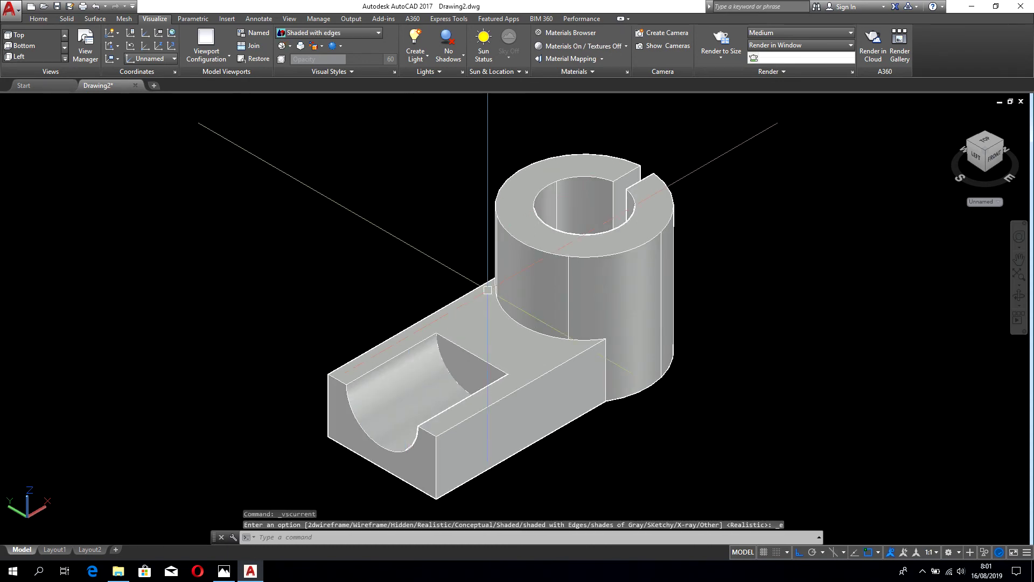
middle_click_drag(910, 372, 939, 341)
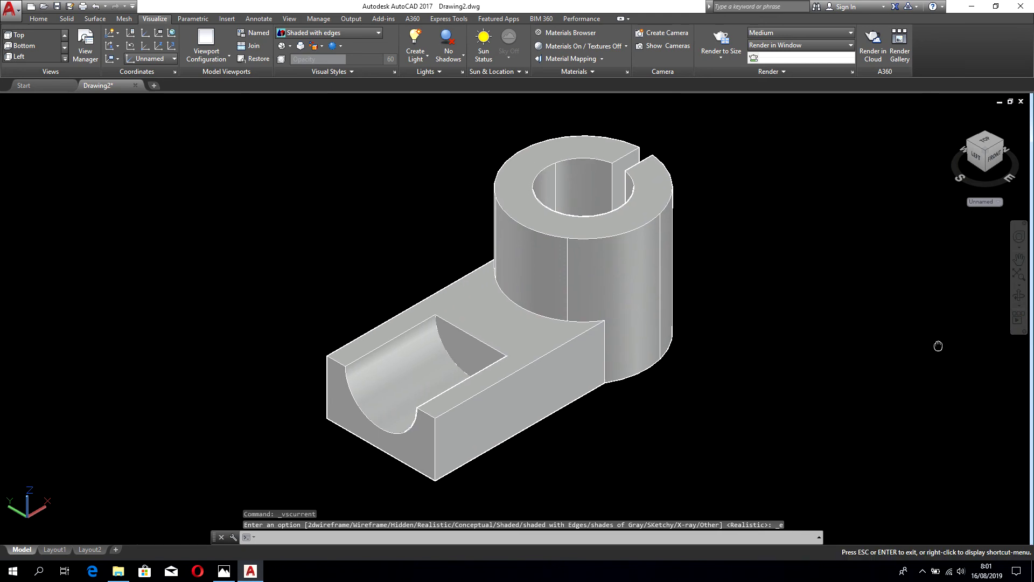
key("Escape")
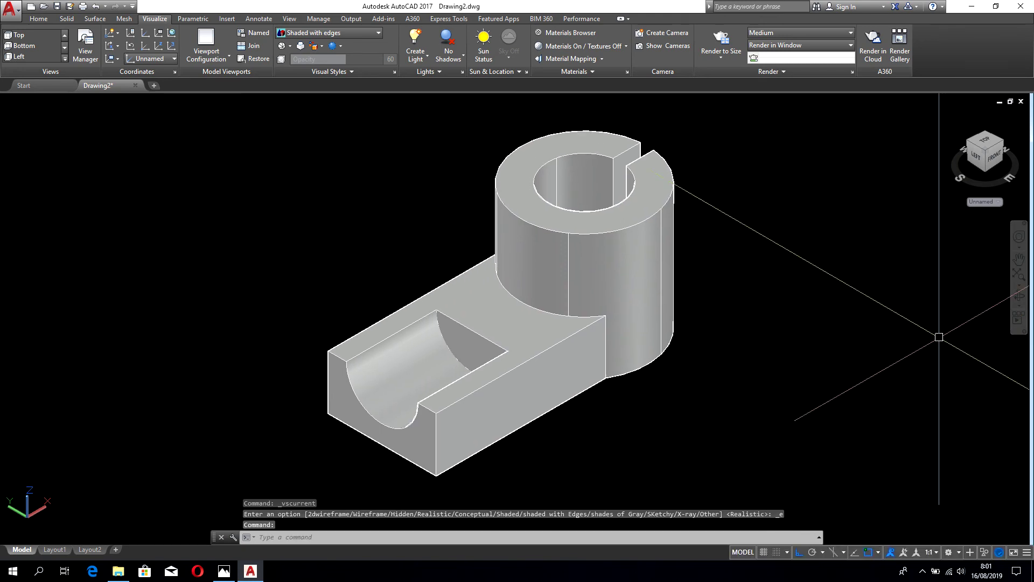